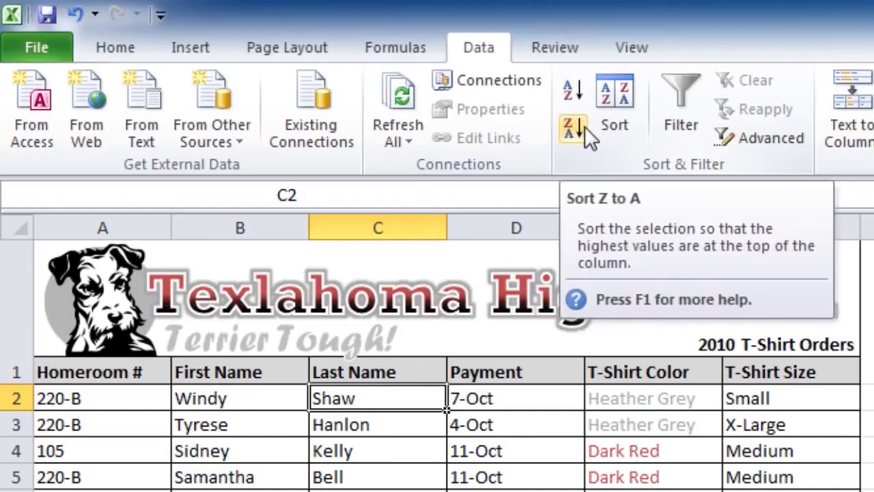
- Sort the T-shirt orders A to Z by last name, and A to Z again by homeroom number
click(578, 89)
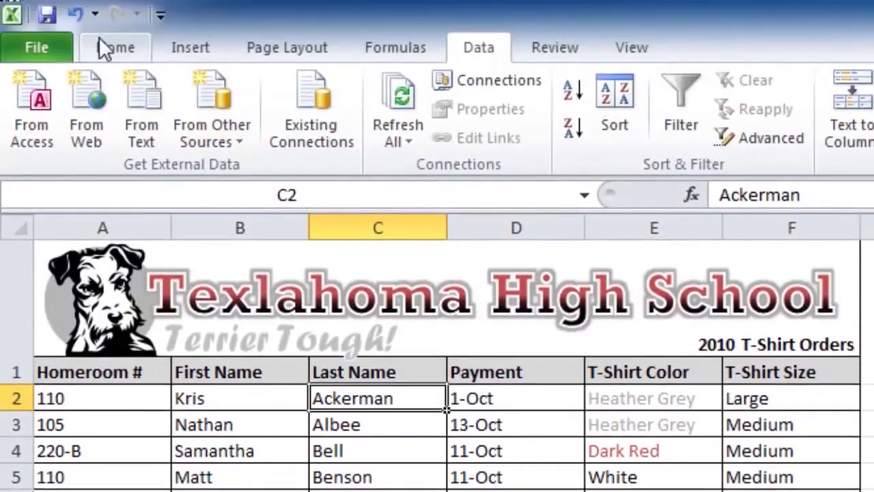
click(100, 39)
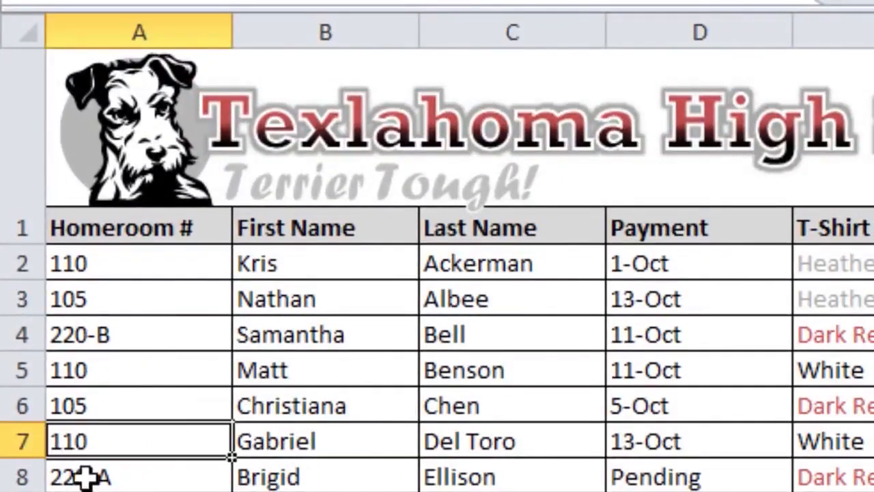
click(132, 333)
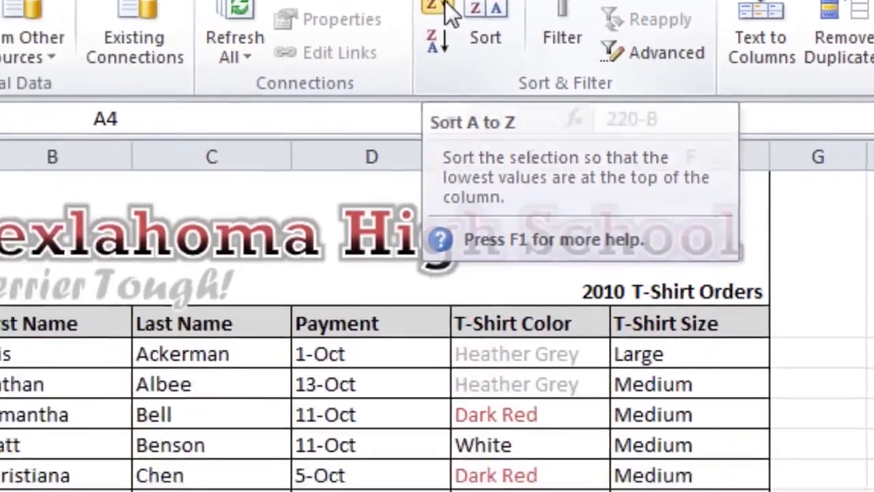
click(294, 125)
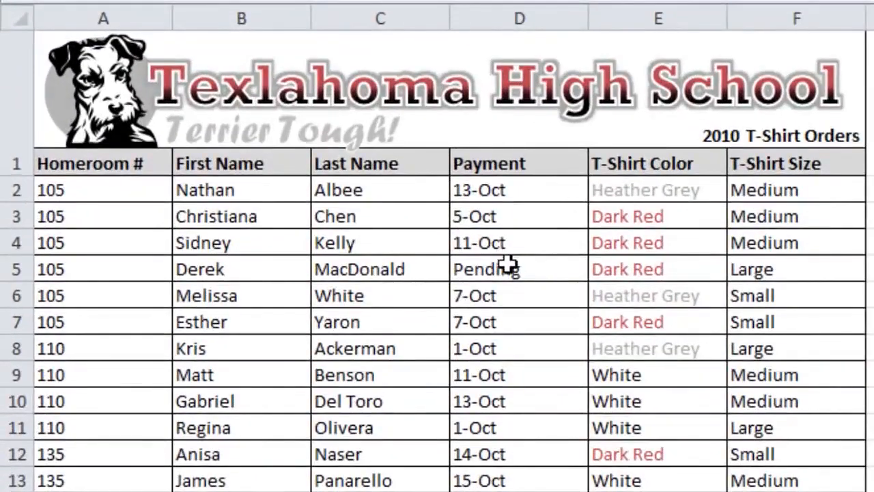
- Sort the T-shirt orders by payment date, from oldest to newest
click(510, 243)
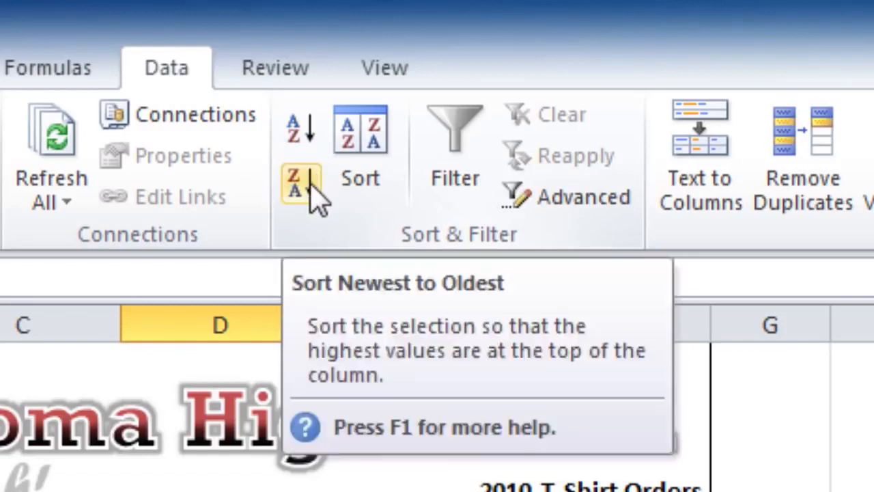
click(300, 183)
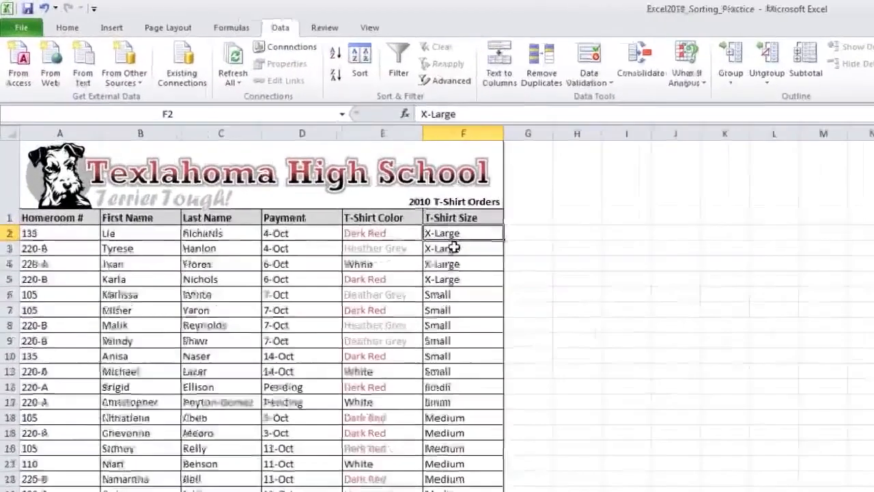
- Sort the orders by T-Shirt Size values using the custom list order small, Medium, Large, X-Large
click(270, 148)
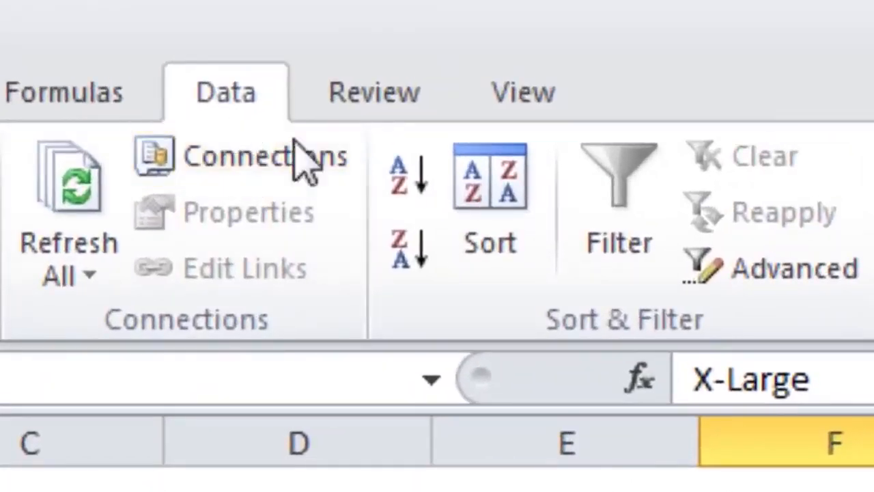
click(495, 205)
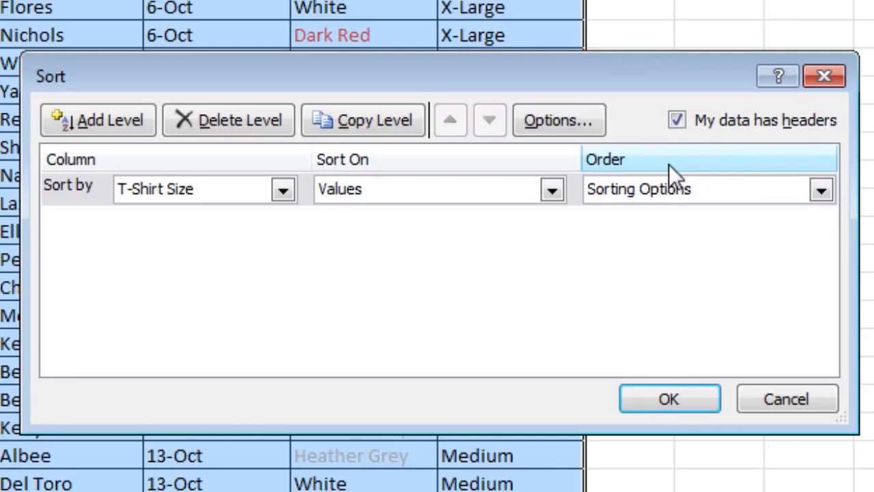
click(819, 190)
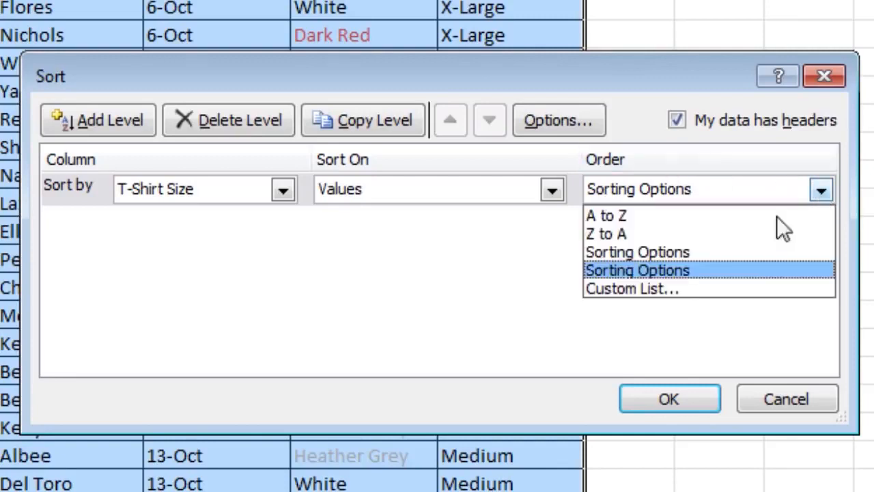
click(685, 291)
click(176, 83)
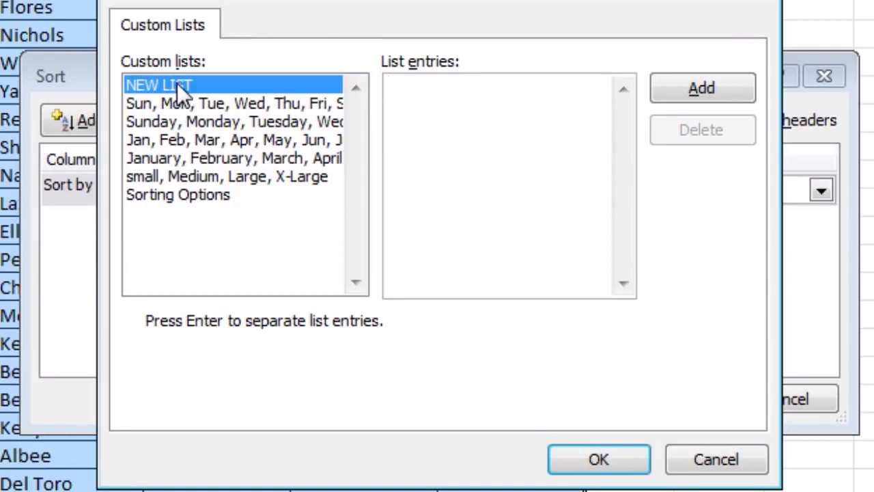
click(205, 176)
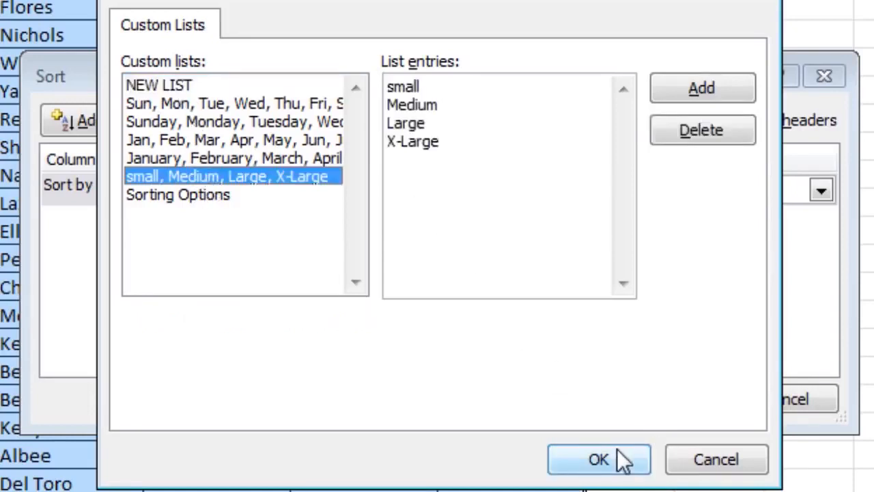
click(582, 459)
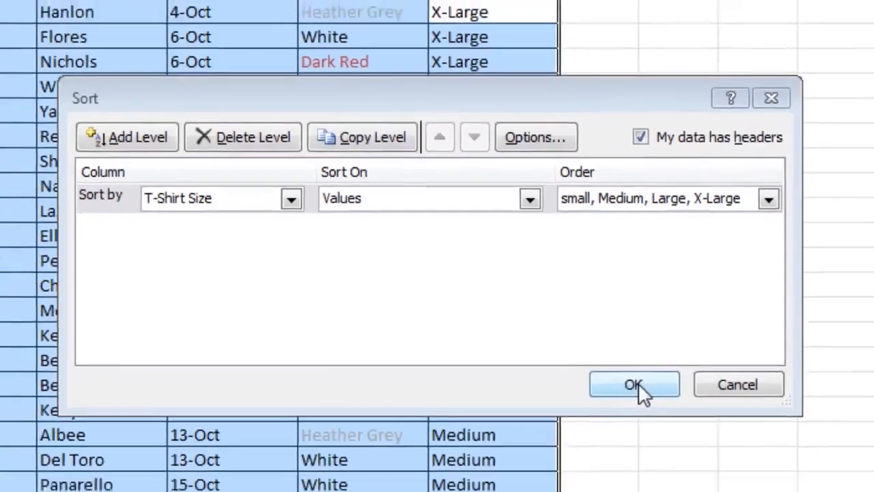
click(673, 398)
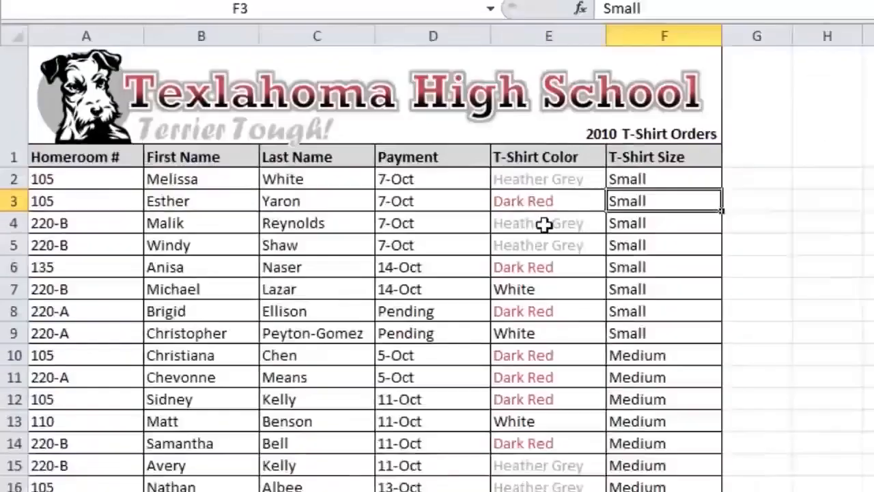
- Change the custom sort on T-Shirt Size to use Font Color, with Automatic placed On Bottom, and apply it
key(Left)
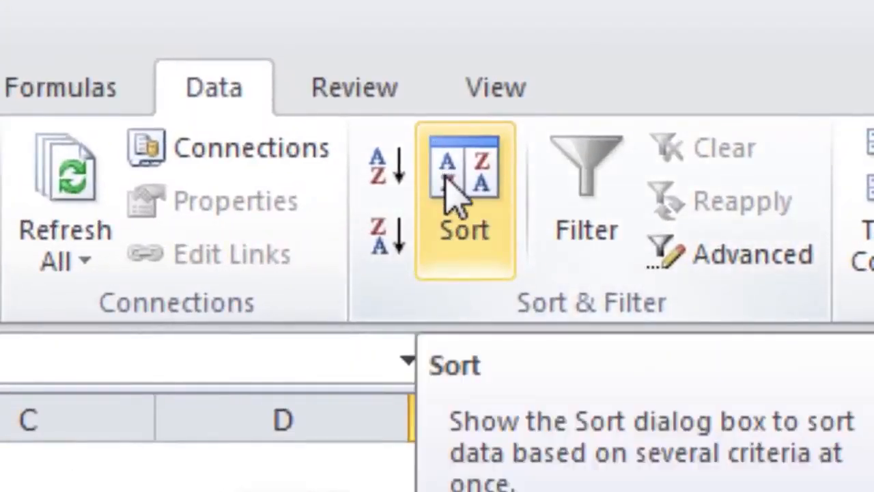
click(454, 194)
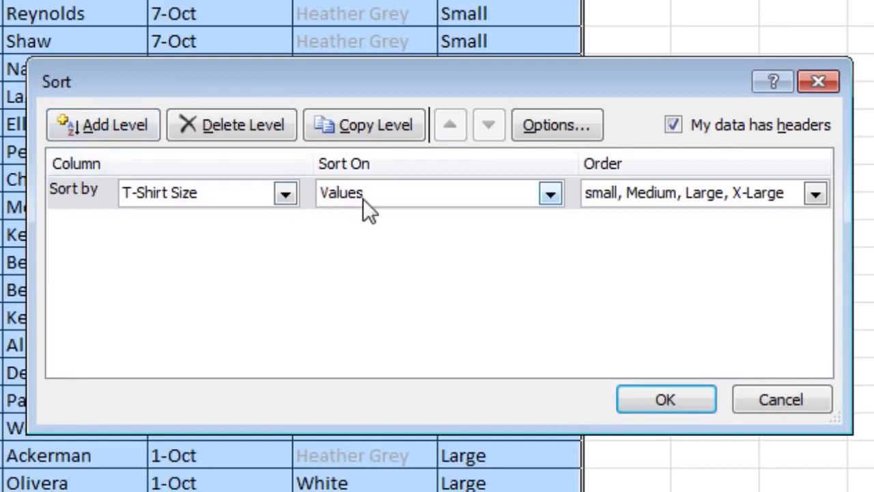
click(549, 194)
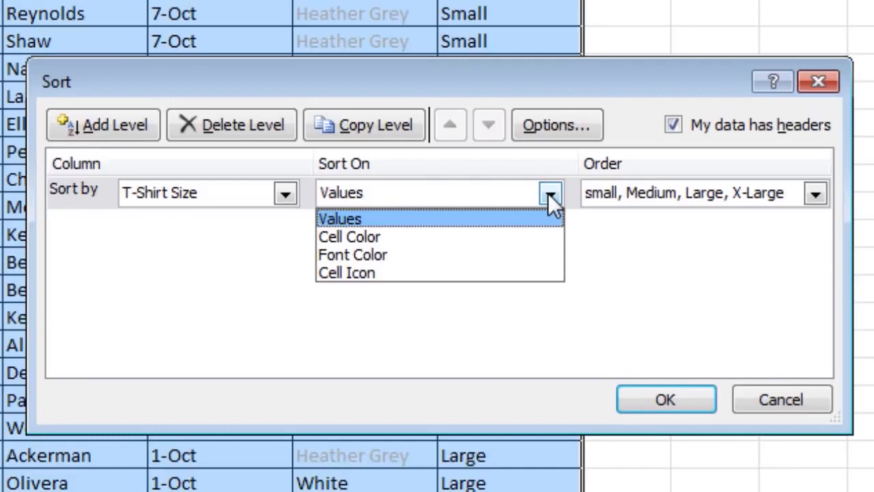
click(439, 256)
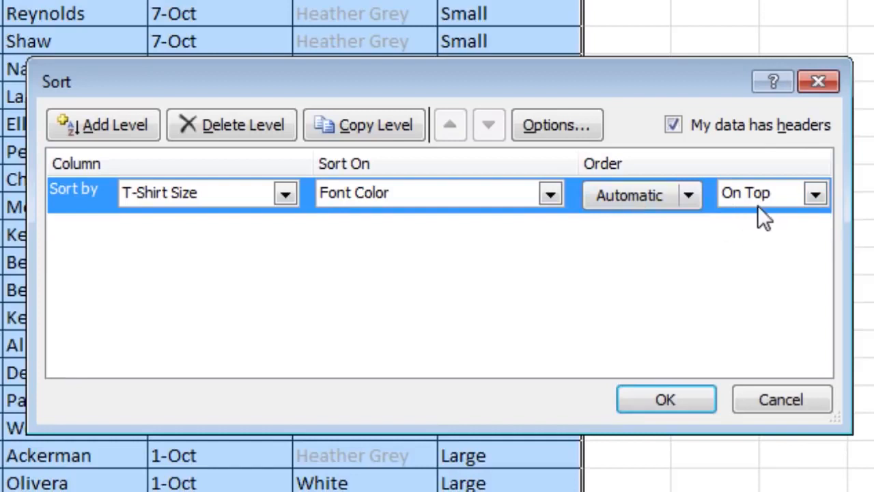
click(816, 195)
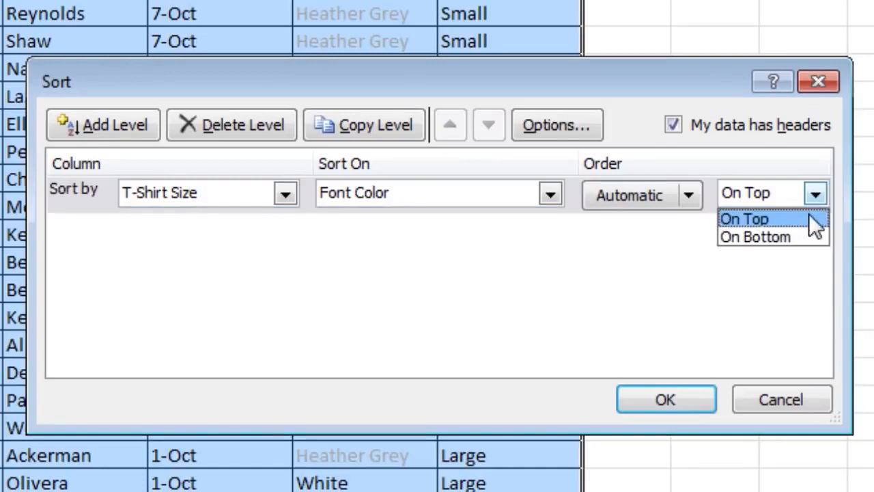
click(794, 236)
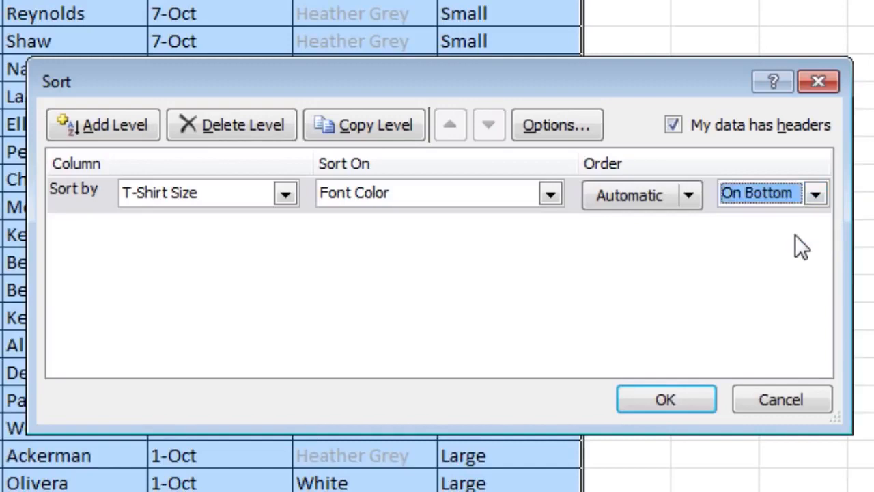
click(665, 400)
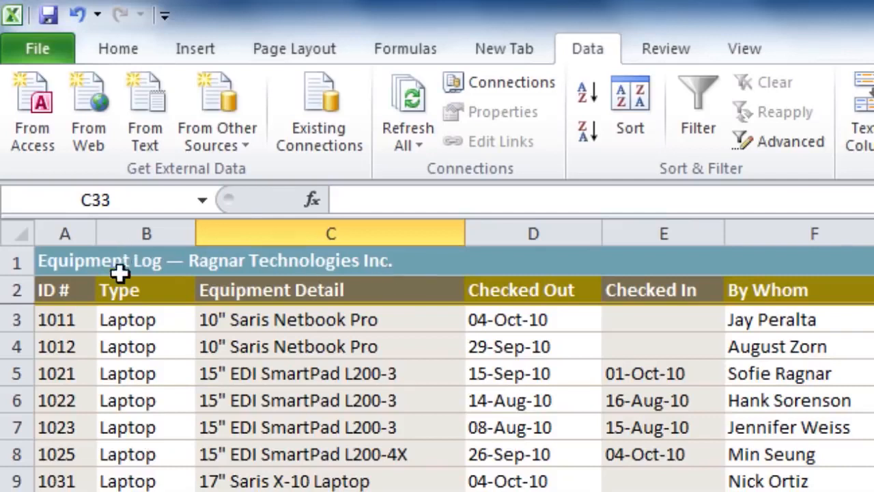
- Enable filtering on the equipment log's header row and filter the Type column to show only Laptop and Projector
drag(58, 287, 858, 292)
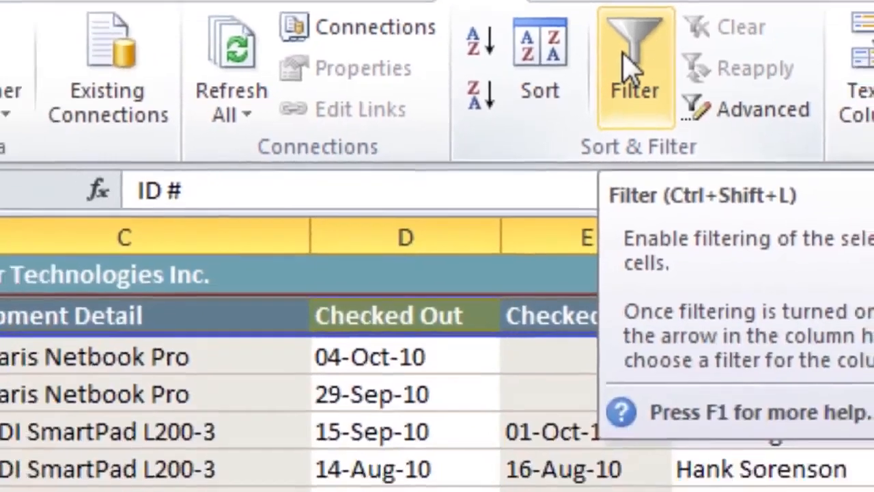
click(609, 205)
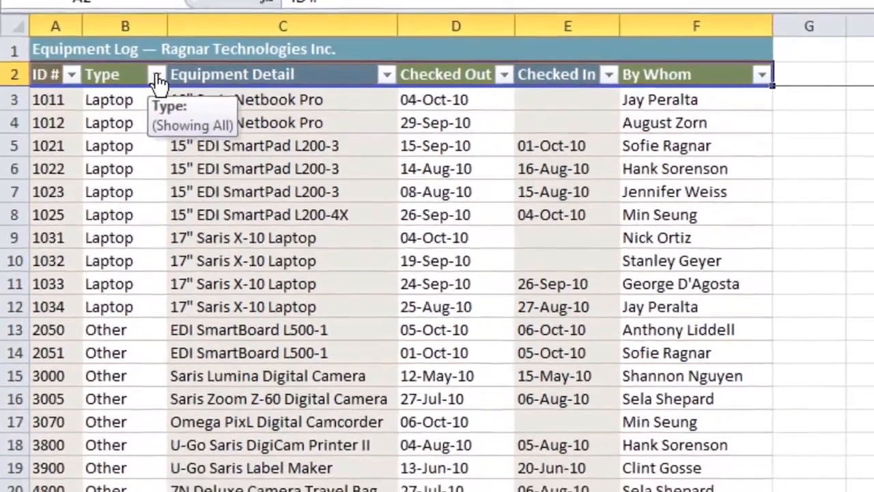
click(173, 98)
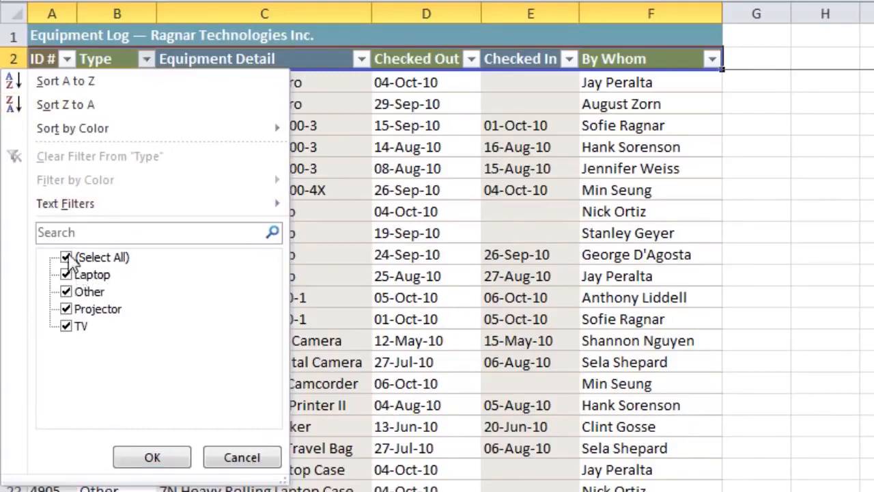
click(68, 292)
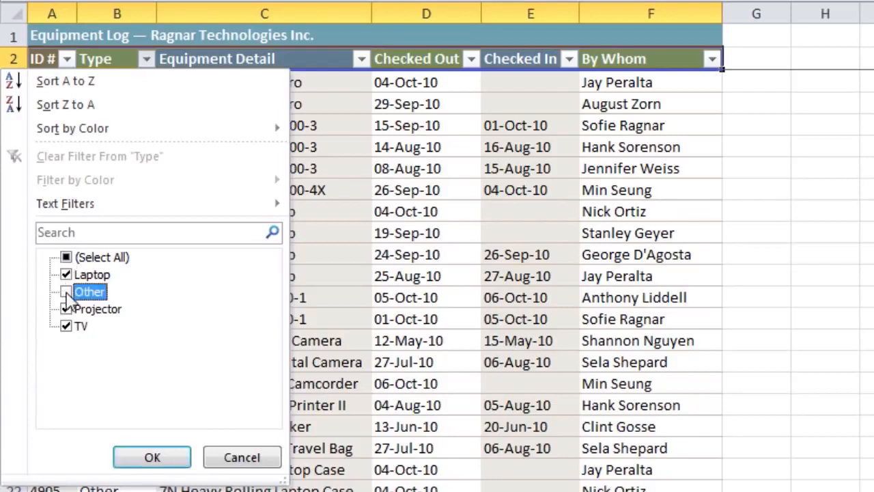
click(69, 328)
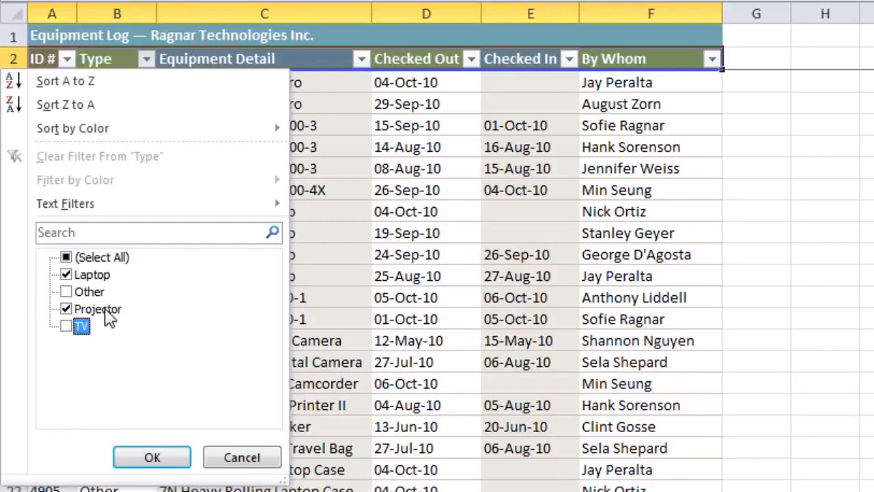
click(171, 459)
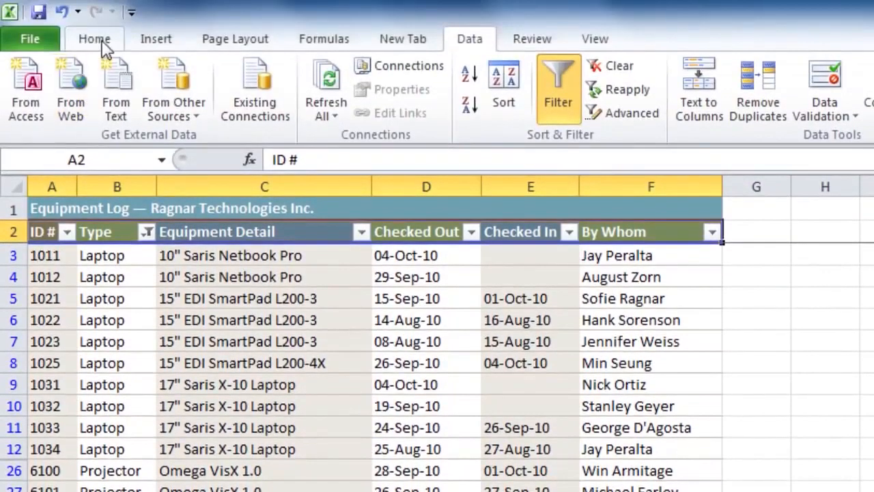
- Filter the Checked Out column to show only August 2010 dates, excluding September and October
click(103, 46)
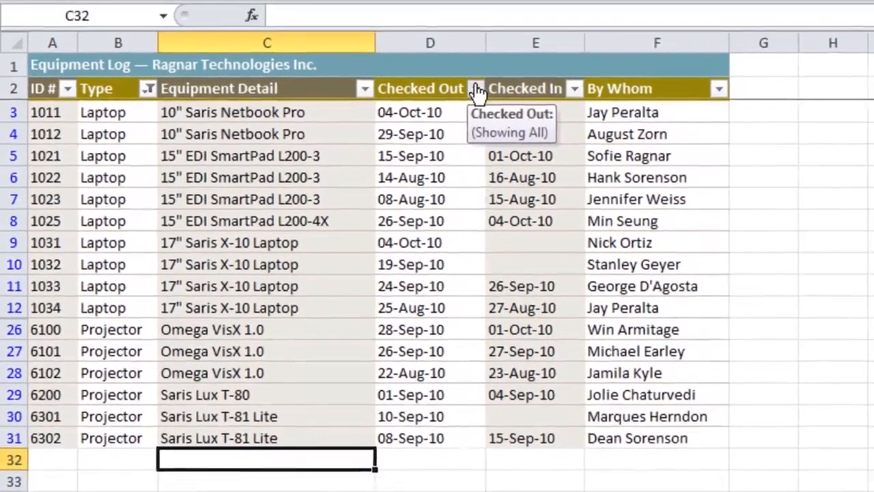
click(521, 97)
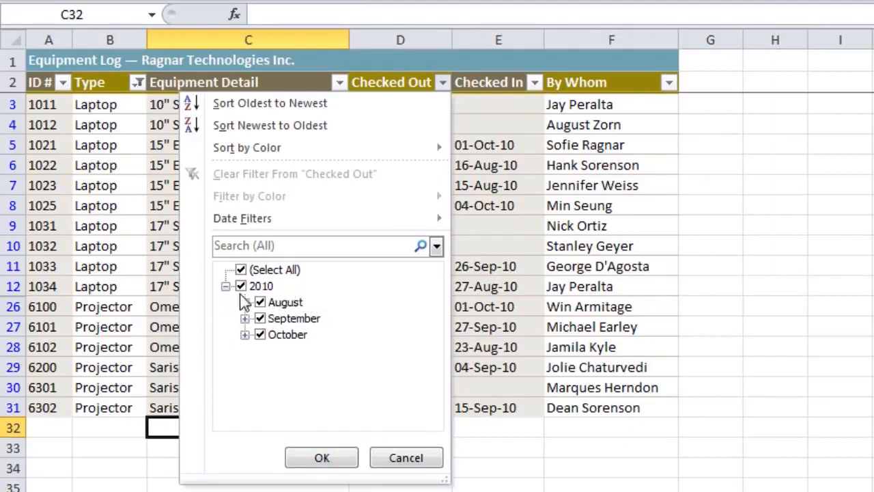
click(260, 332)
click(260, 319)
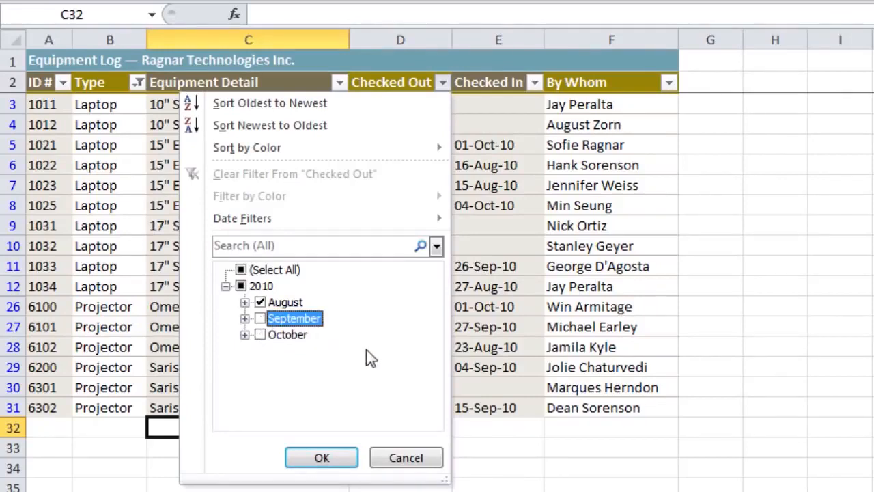
click(334, 461)
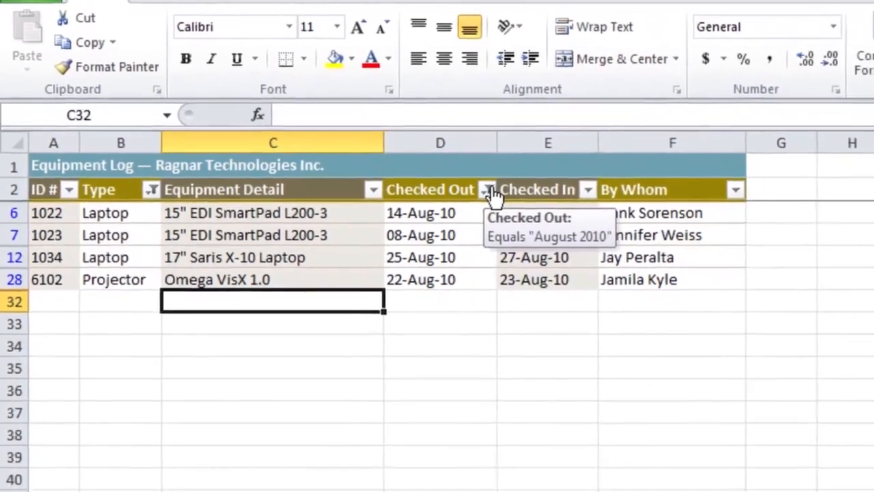
- Clear the date filter from the Checked Out column
click(523, 258)
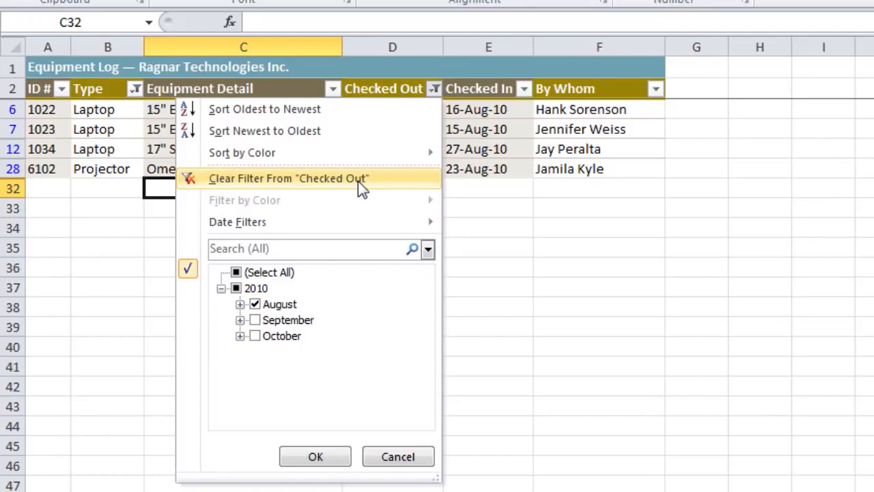
click(357, 181)
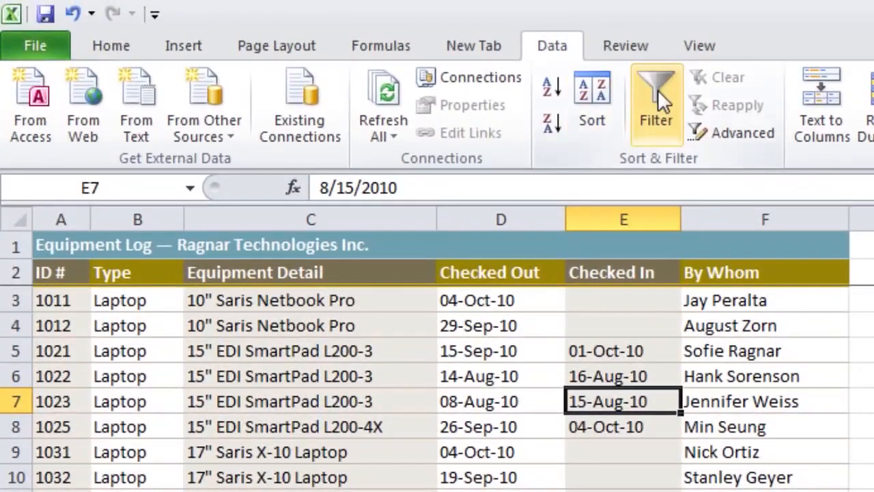
- Enable filtering on the equipment log and filter the Equipment Detail column to the items matching the search "saris"
click(658, 90)
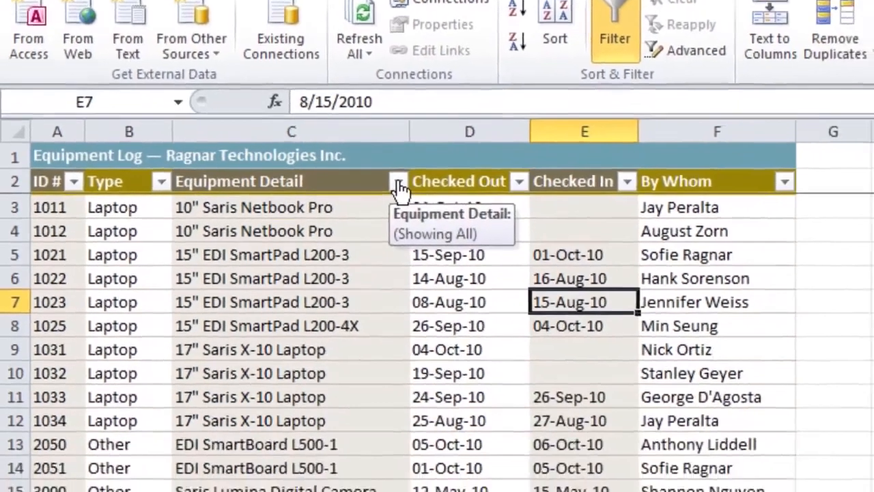
click(425, 273)
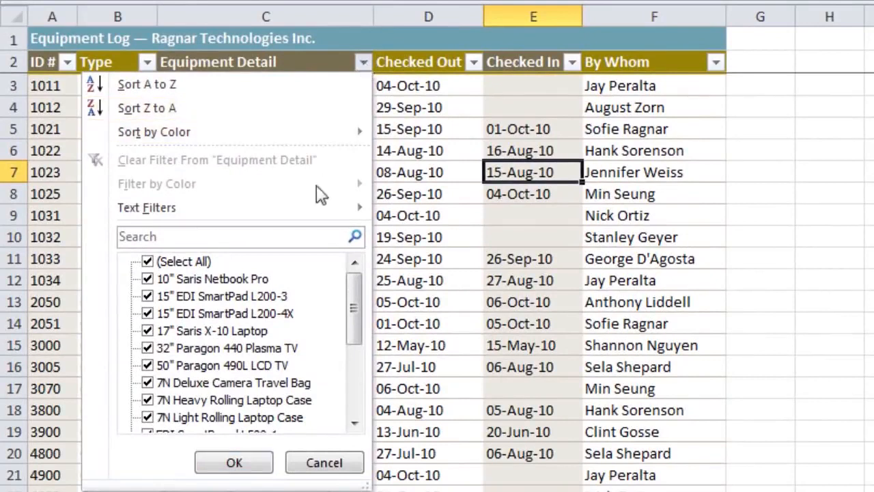
click(273, 238)
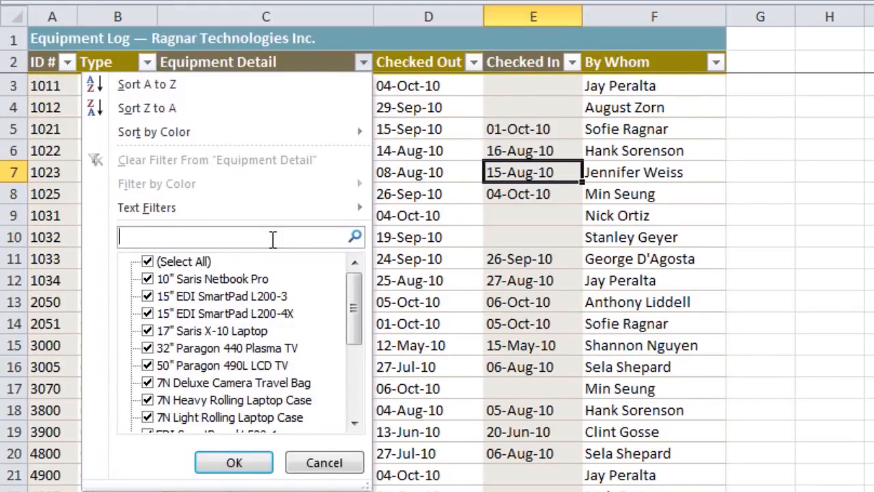
text(saris)
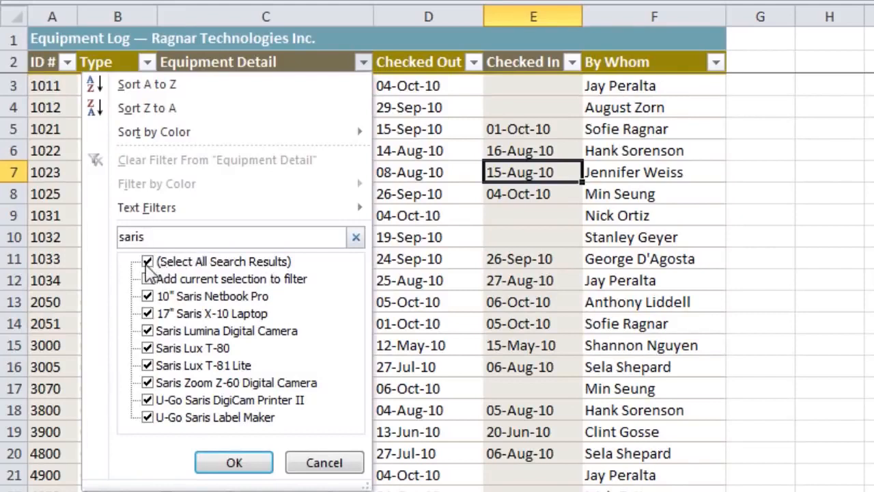
click(233, 463)
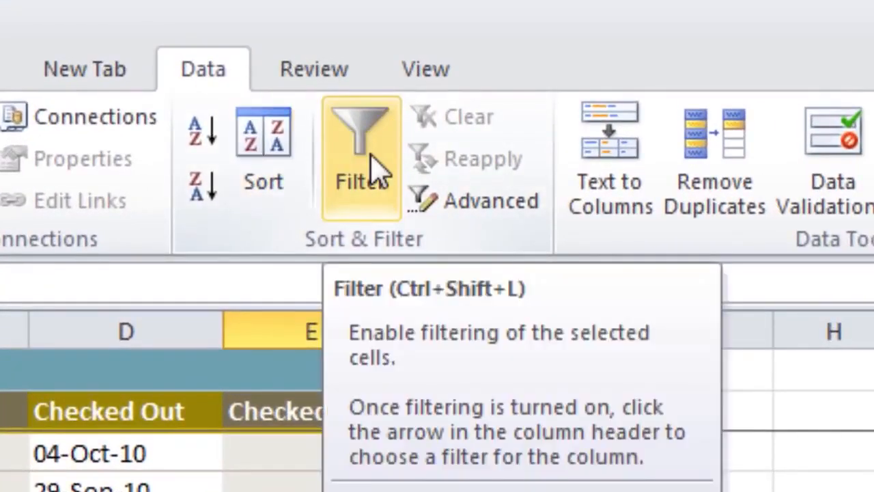
- Enable filtering on the equipment log and apply a text filter showing Equipment Detail entries that do not contain "Cam"
click(371, 156)
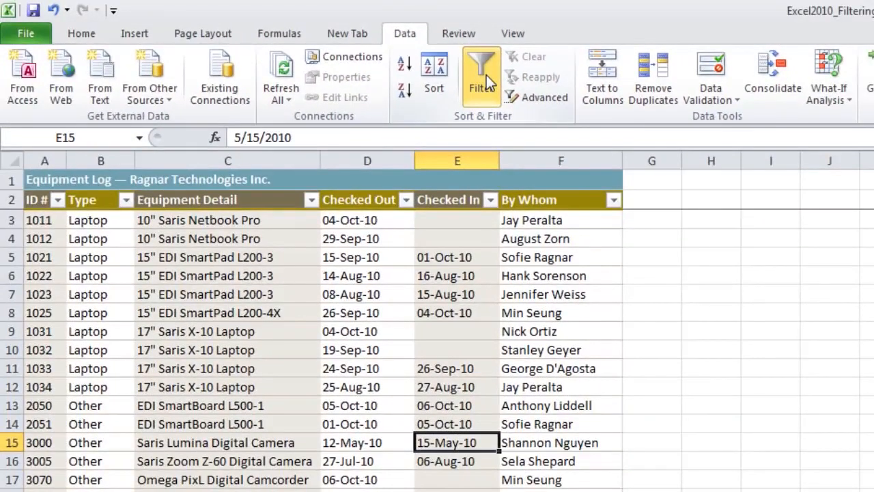
click(270, 200)
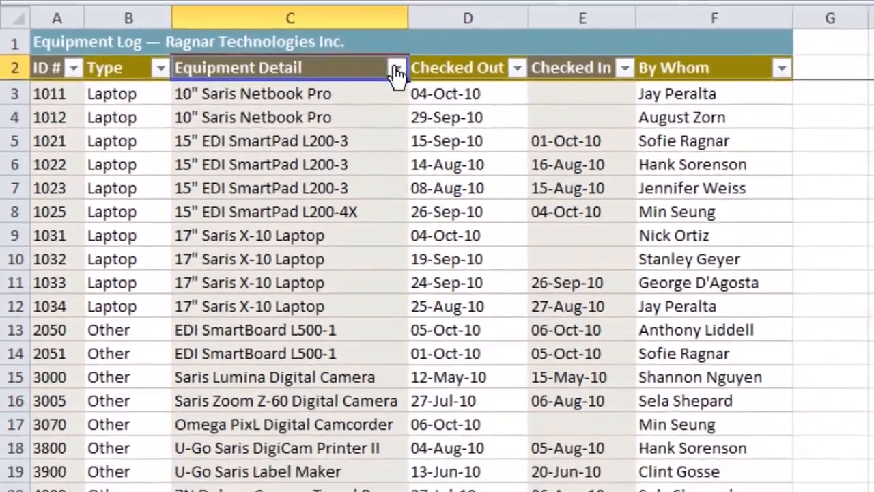
click(443, 75)
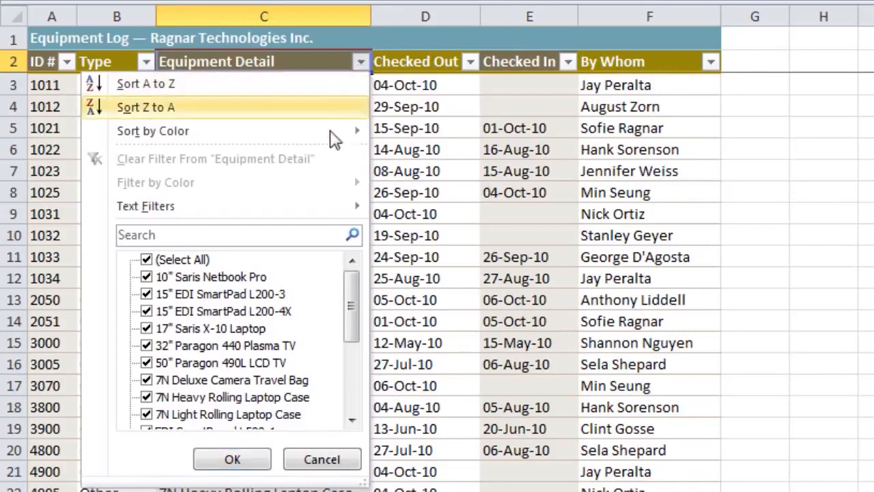
mouse_move(283, 215)
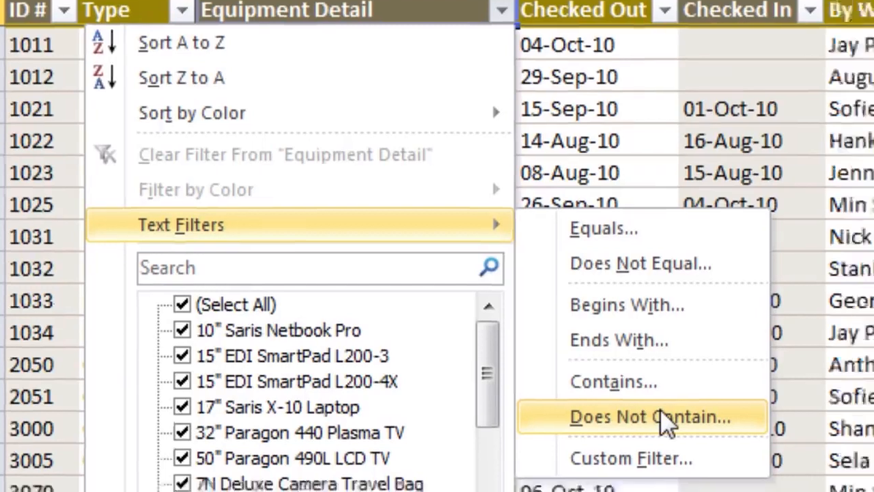
click(696, 427)
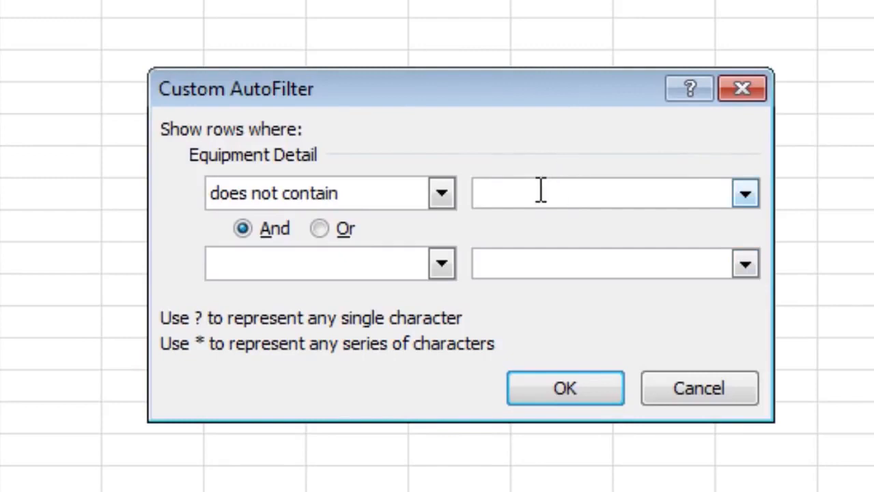
text(Cam)
click(578, 394)
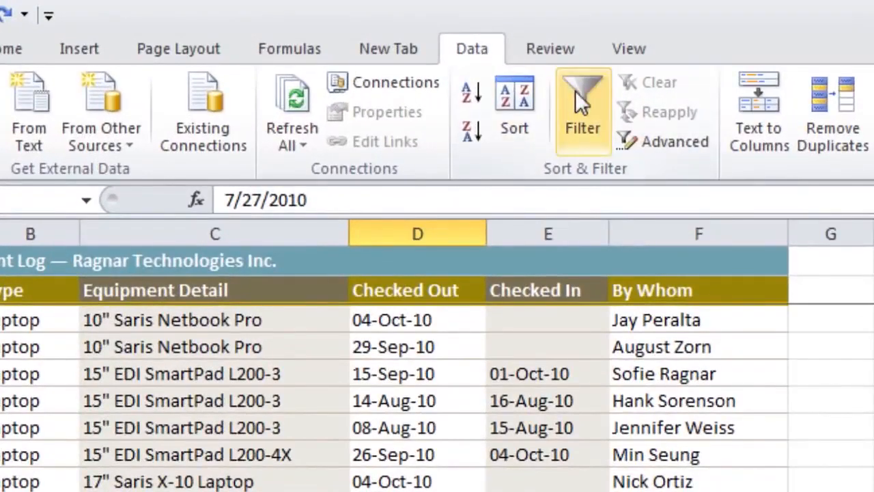
- Enable filtering on the equipment log and apply the This Week date filter to the Checked Out column
click(575, 90)
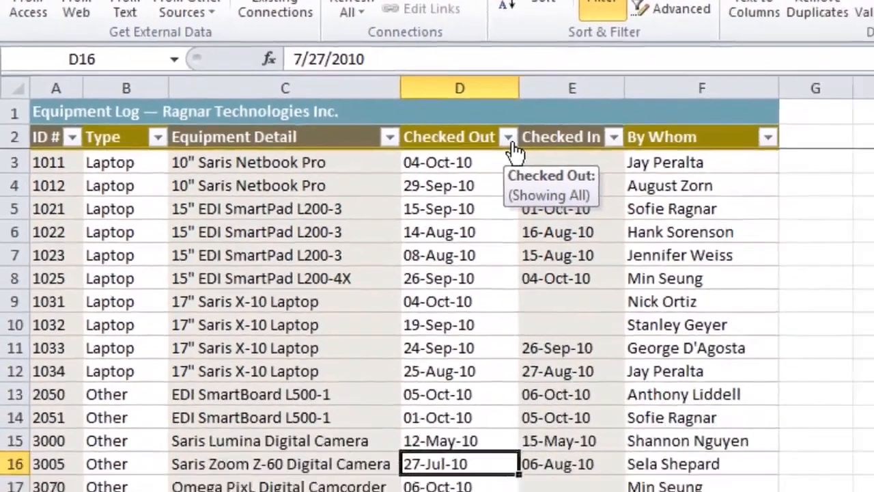
click(585, 288)
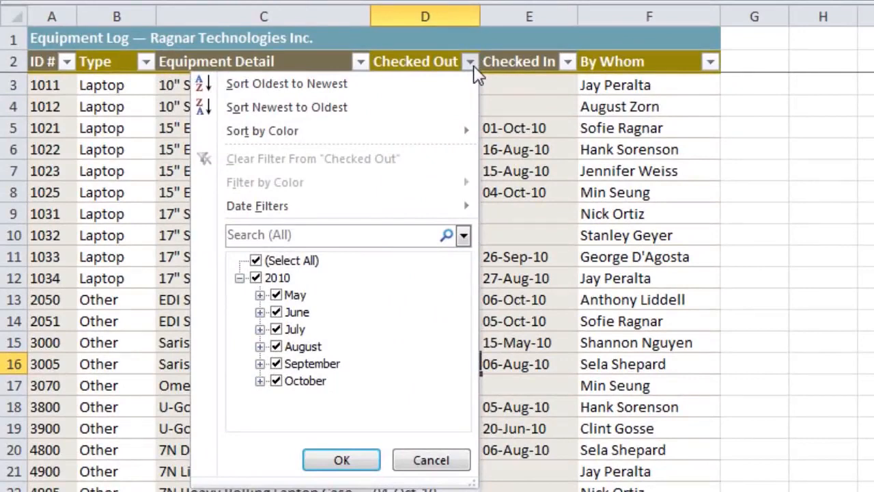
mouse_move(402, 207)
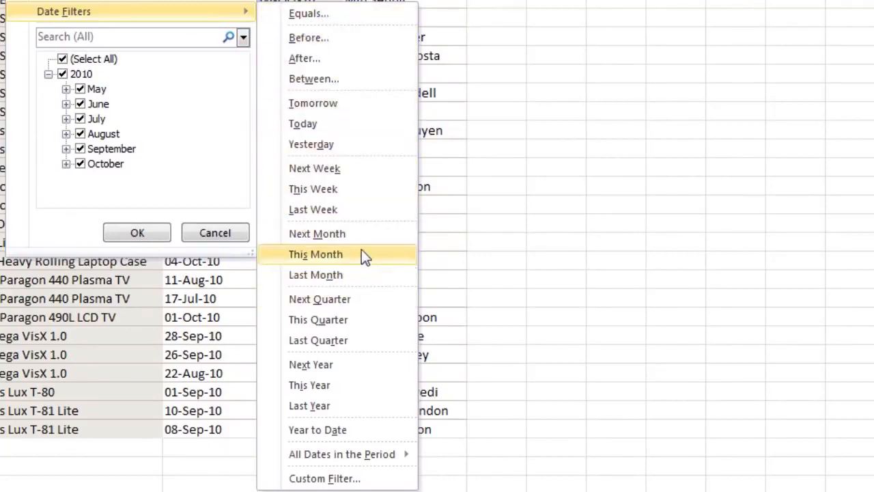
click(359, 194)
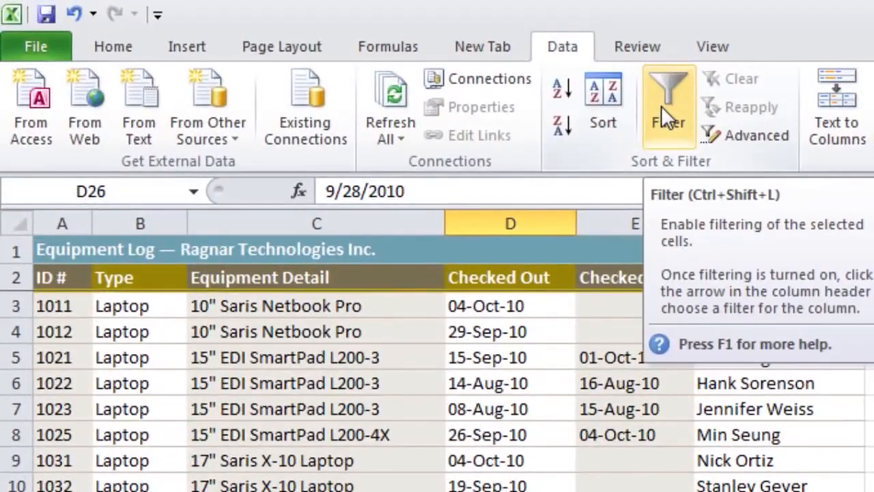
- Enable filtering on the equipment log and apply a number filter showing ID # values between 3000 and 4000
click(661, 112)
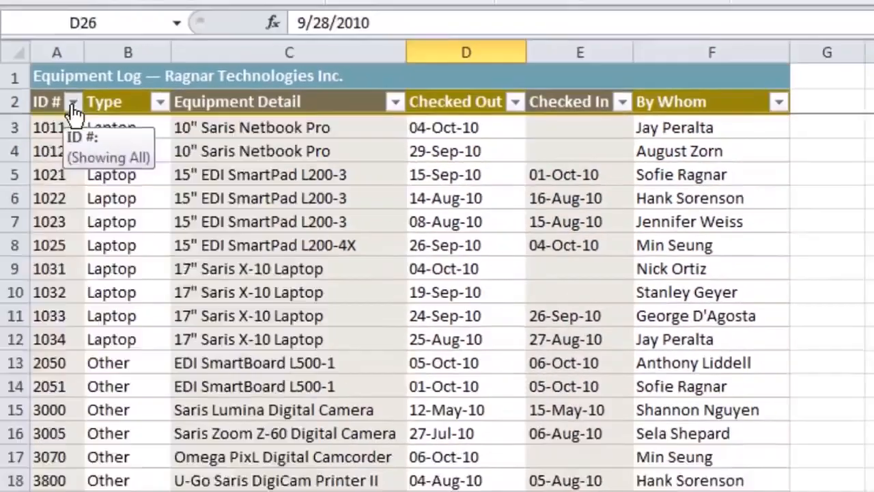
click(80, 278)
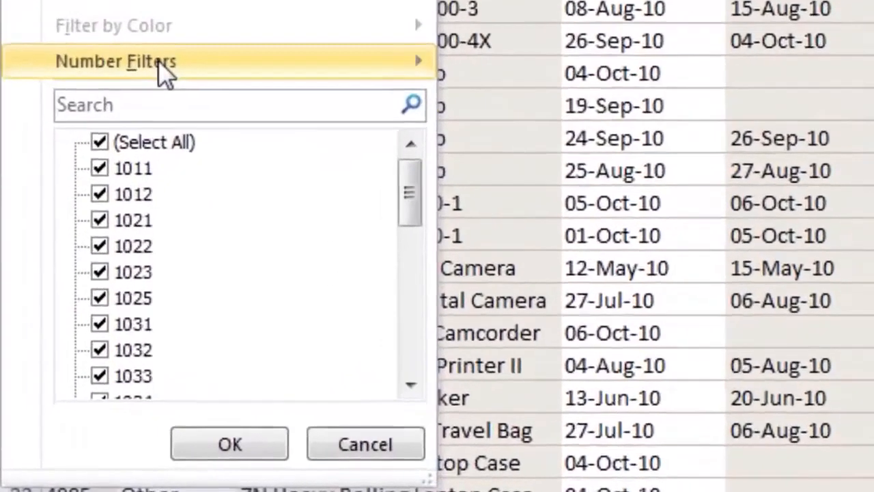
mouse_move(113, 194)
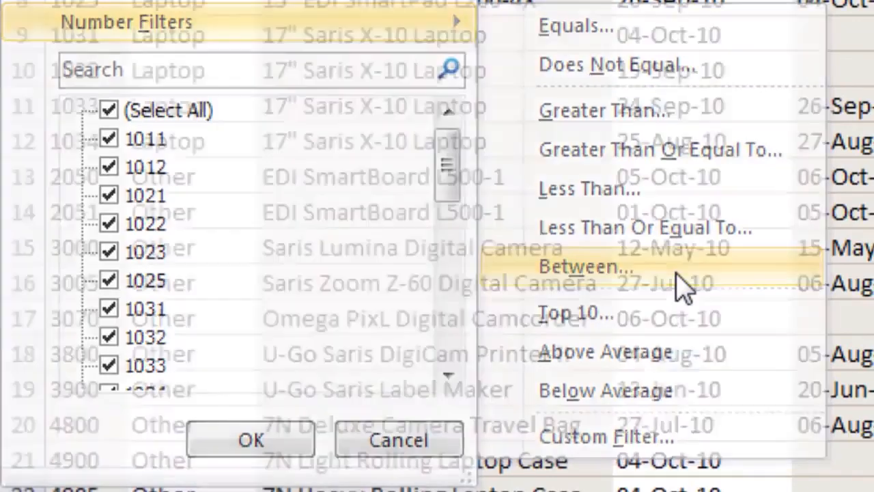
click(677, 274)
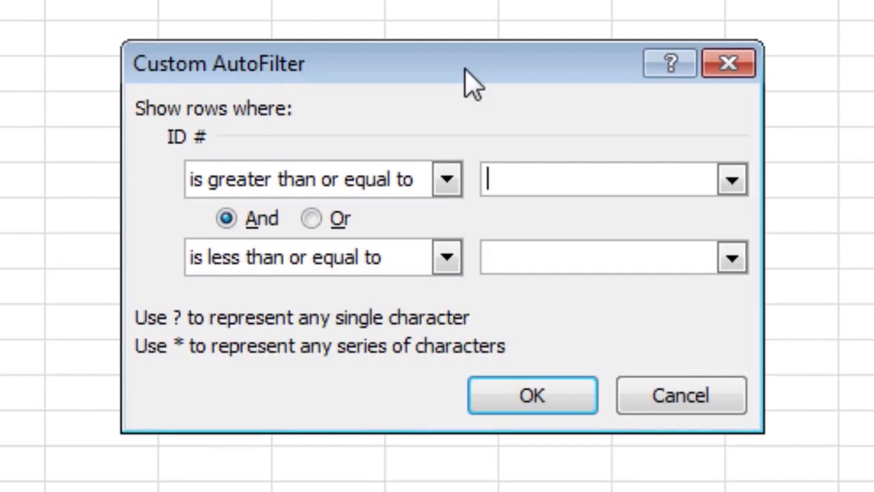
text(3000)
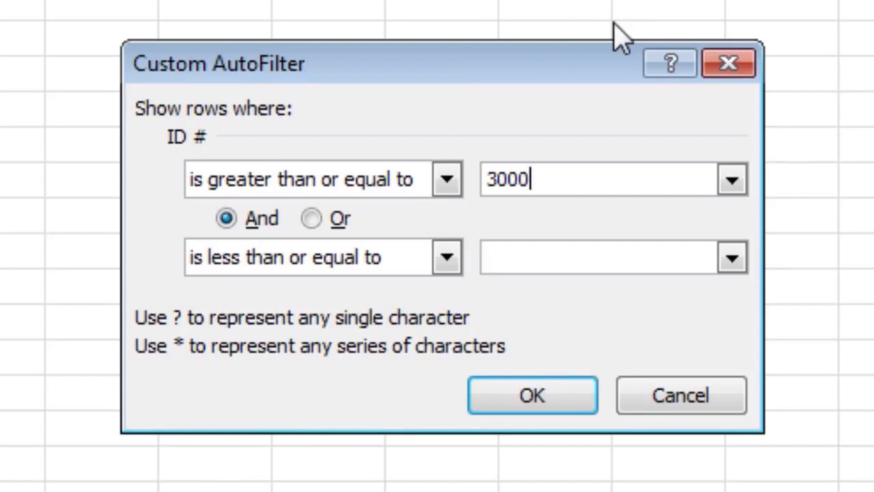
click(591, 258)
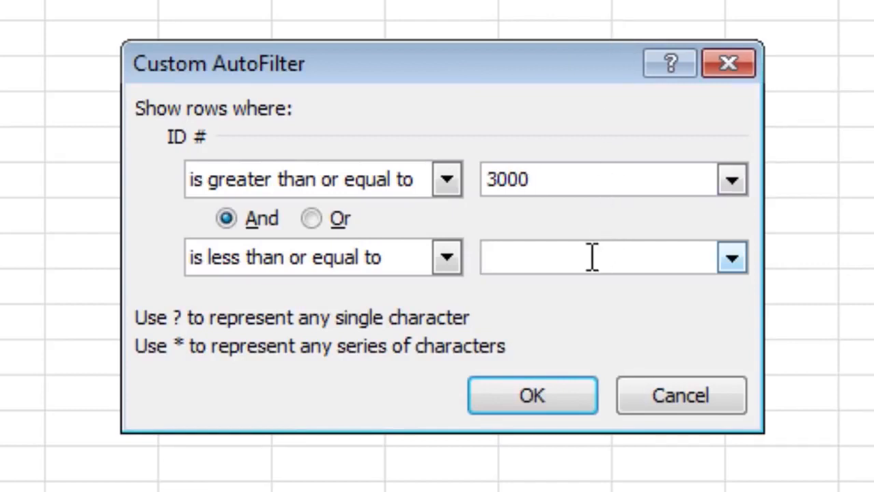
text(4000)
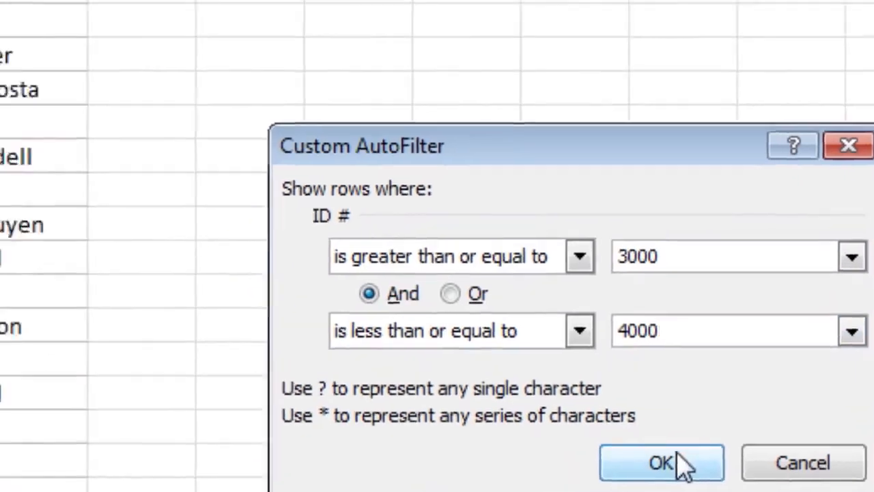
click(553, 397)
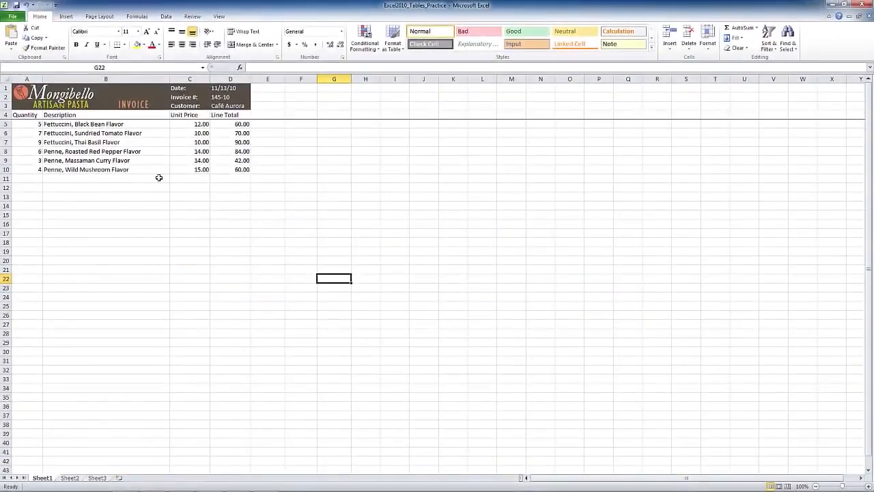
- Format the invoice range A4:D10 as a table with headers, using the light orange banded style
click(161, 185)
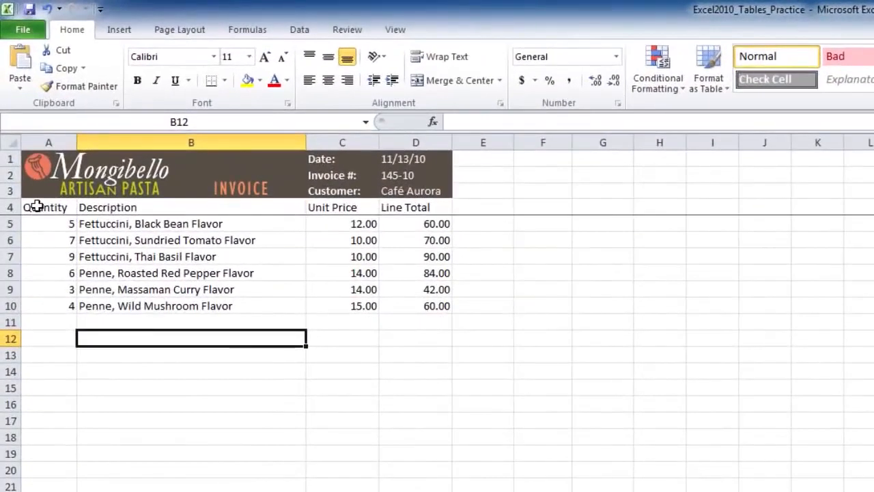
drag(36, 206, 442, 311)
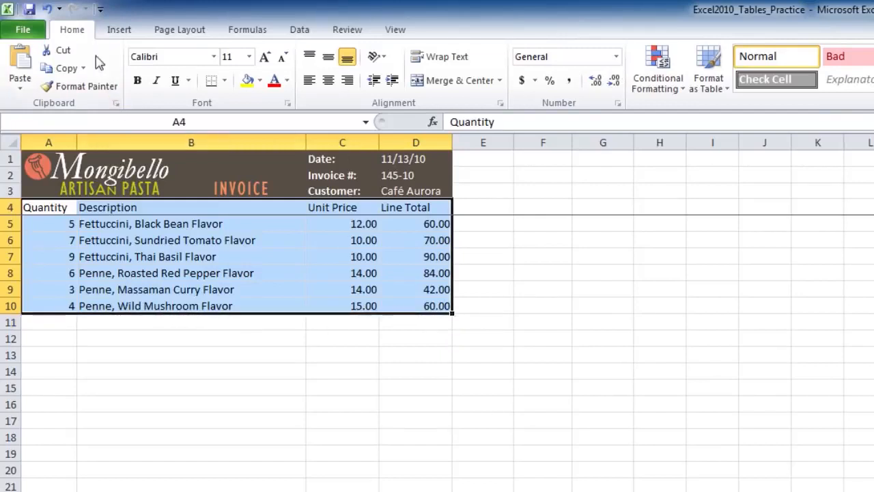
click(719, 99)
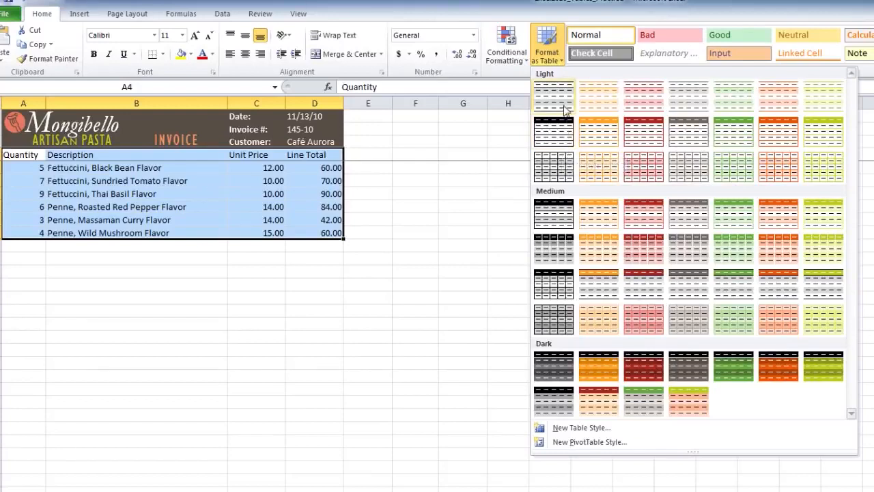
click(593, 111)
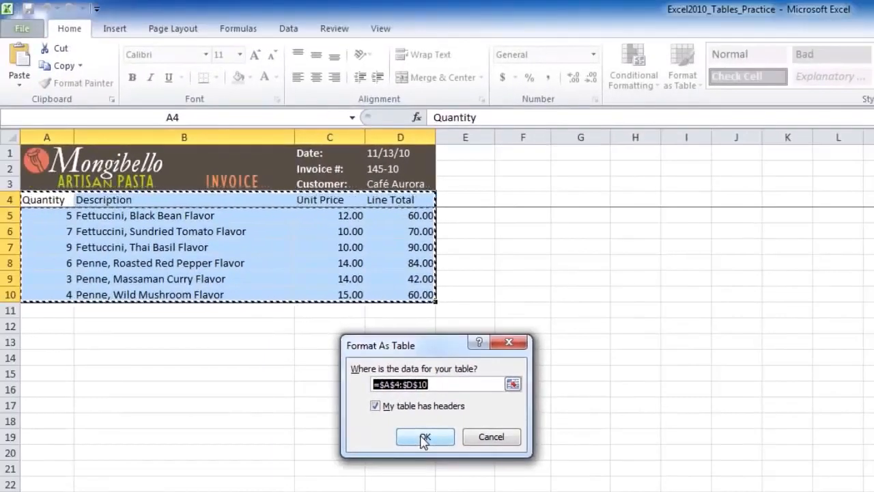
click(423, 437)
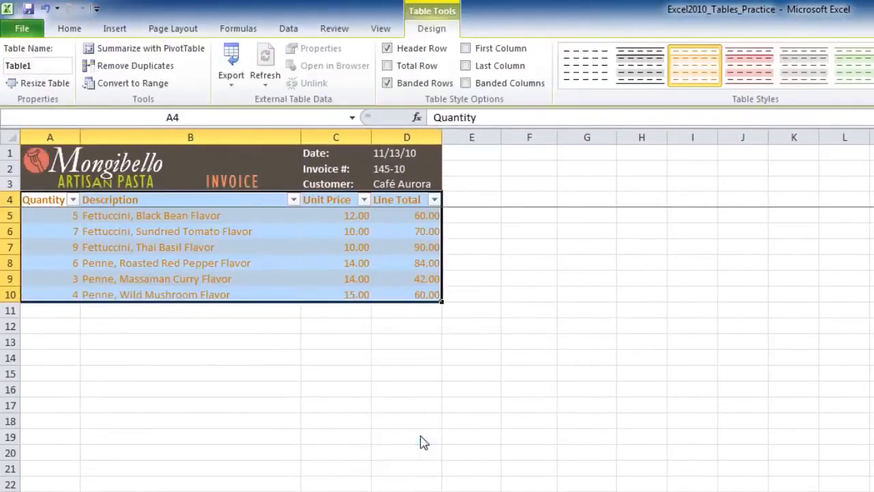
- Examine the sort and filter options offered in the invoice table's Quantity, Description and Line Total headers
click(73, 200)
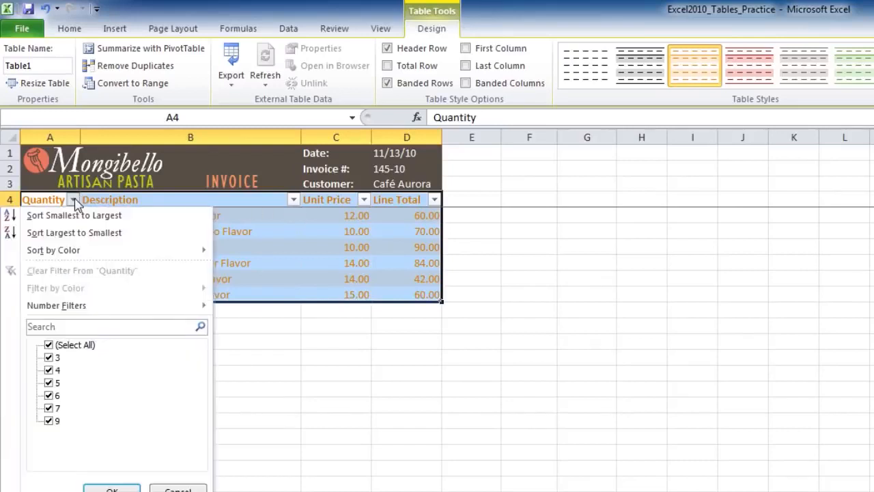
click(293, 200)
click(434, 200)
click(433, 199)
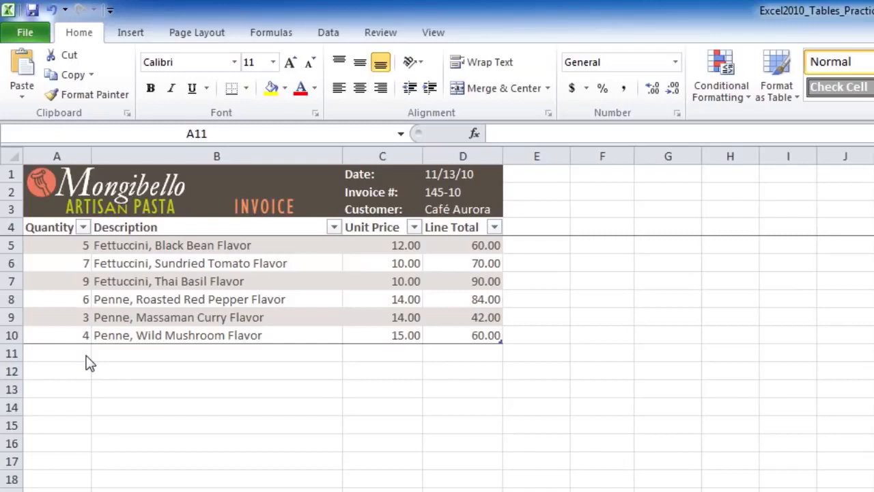
- Resize the invoice table to the range A4:D16, keeping its headers in row 4
click(69, 244)
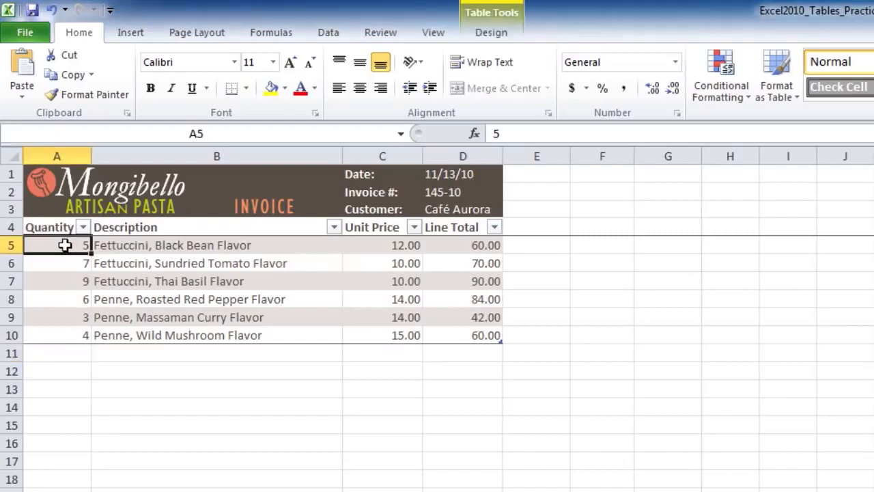
click(64, 227)
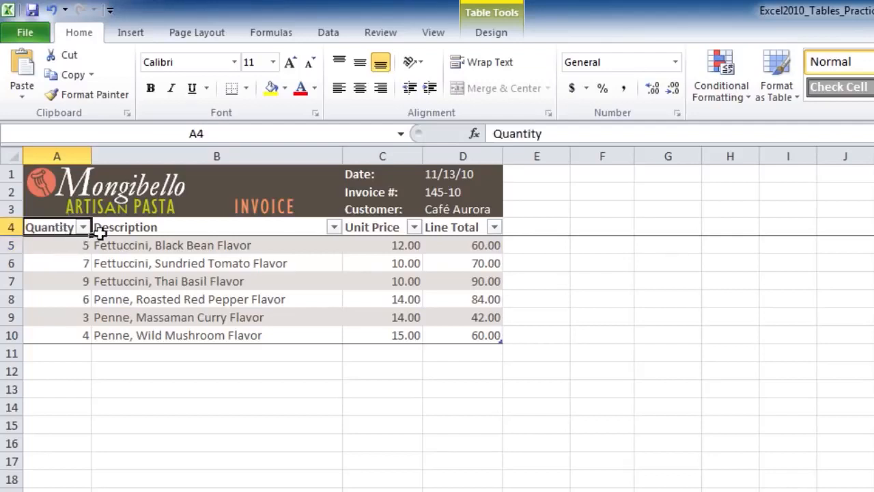
click(491, 34)
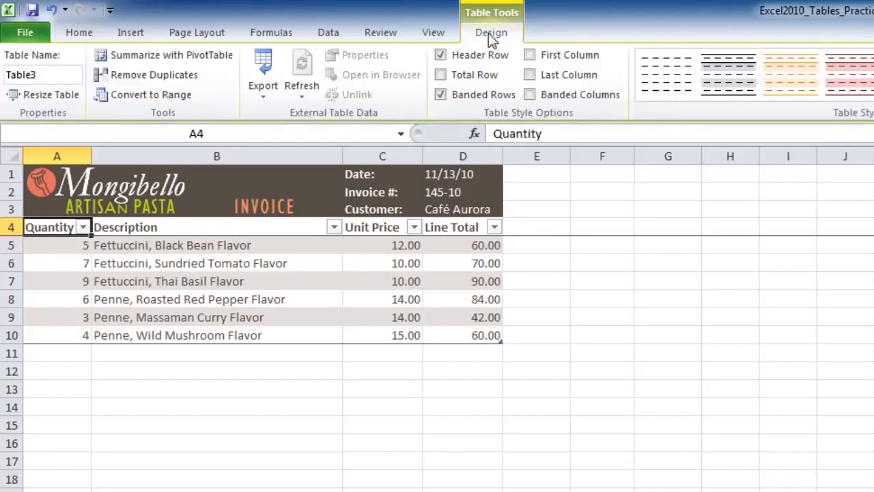
click(64, 104)
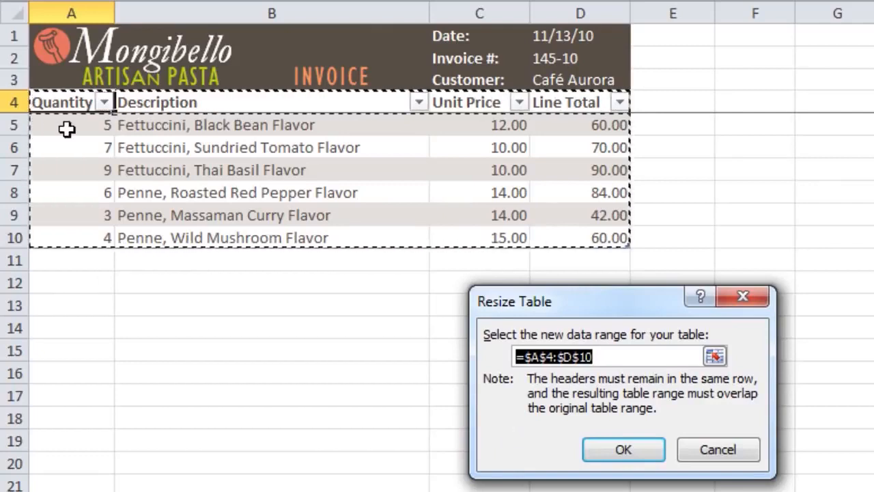
drag(90, 120, 541, 370)
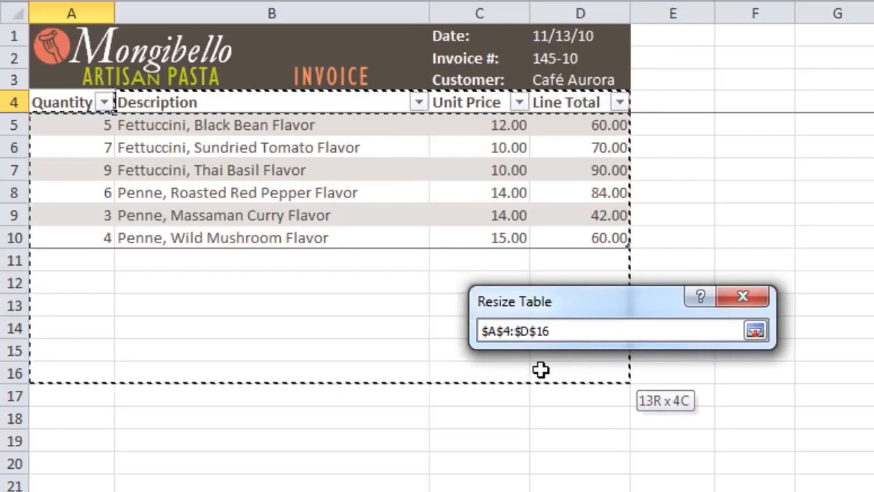
click(631, 465)
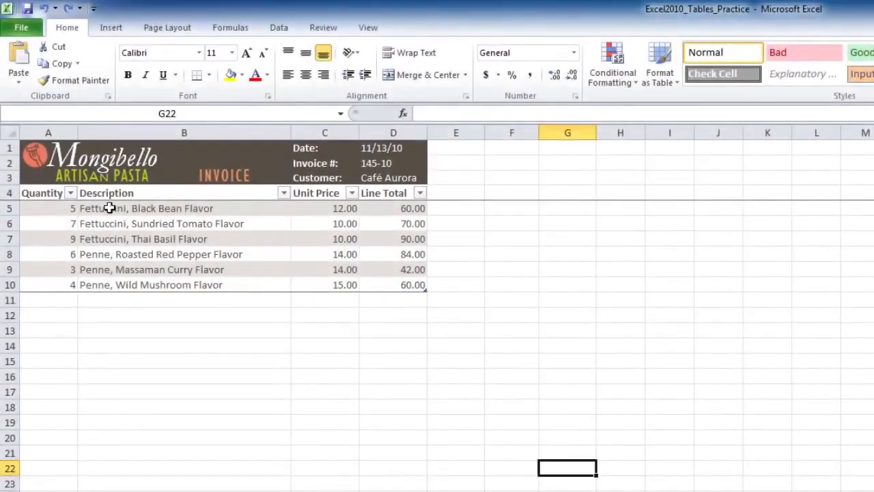
- Restyle the invoice table with the light red banded style, followed by the medium banded style with a dark red header row
click(109, 208)
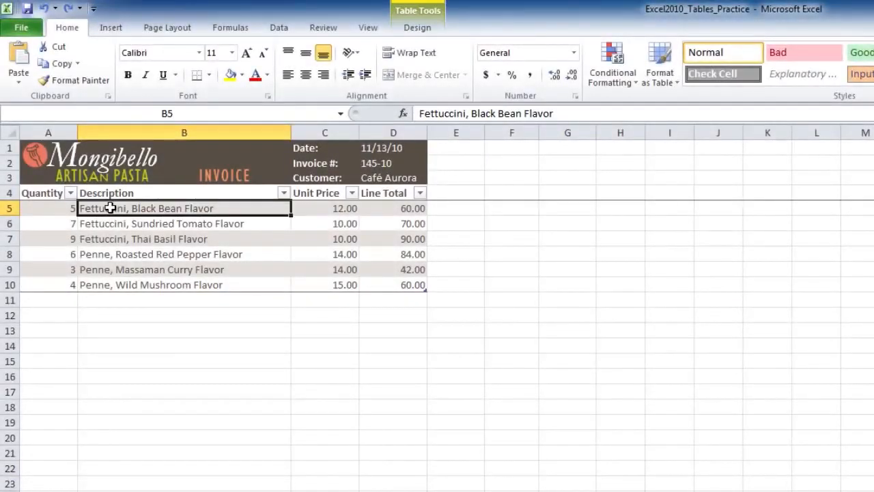
click(420, 30)
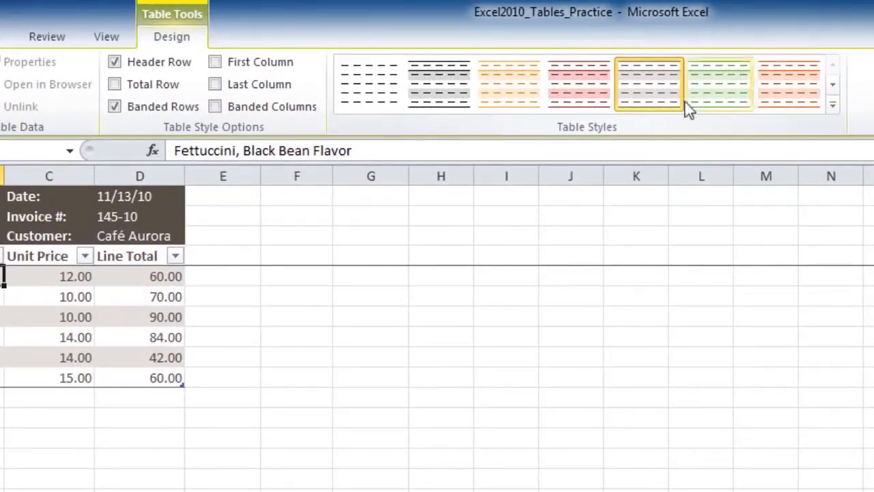
click(582, 110)
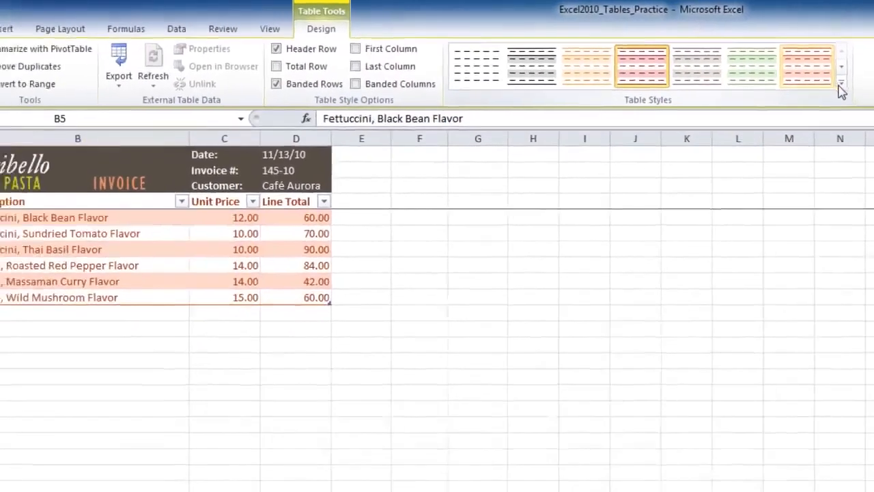
click(835, 98)
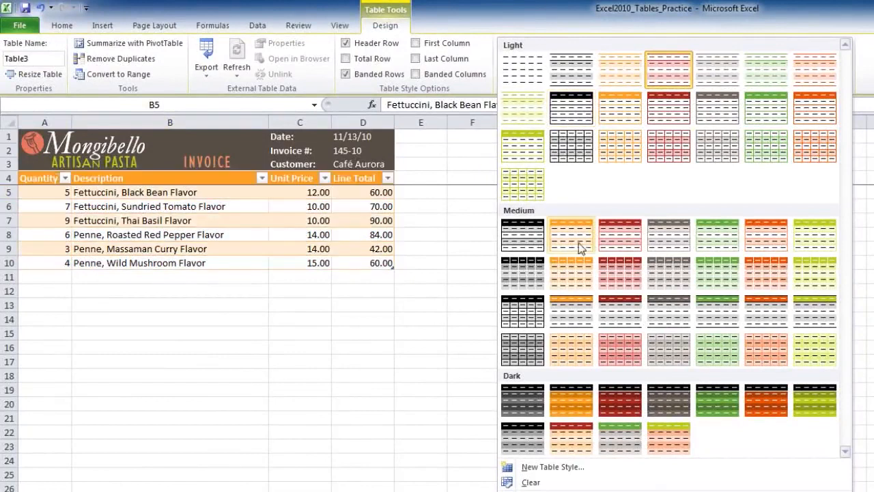
click(618, 251)
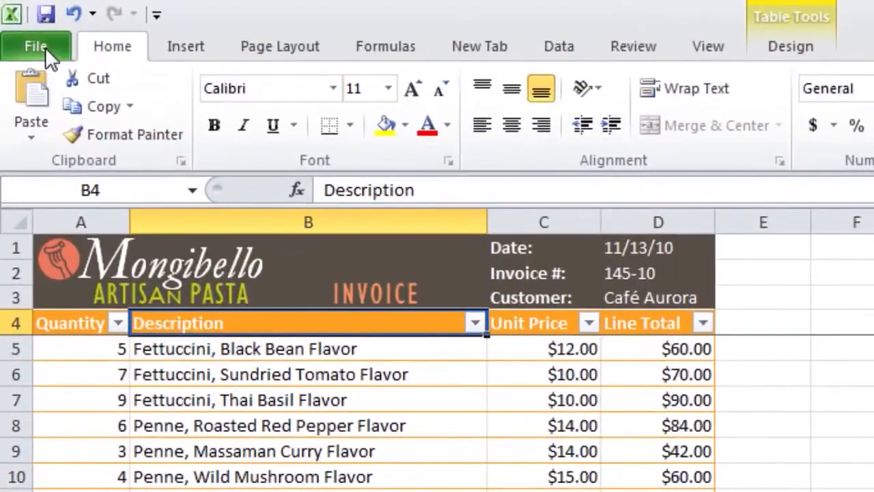
- Create a new workbook from the Expense Report sample template
click(45, 47)
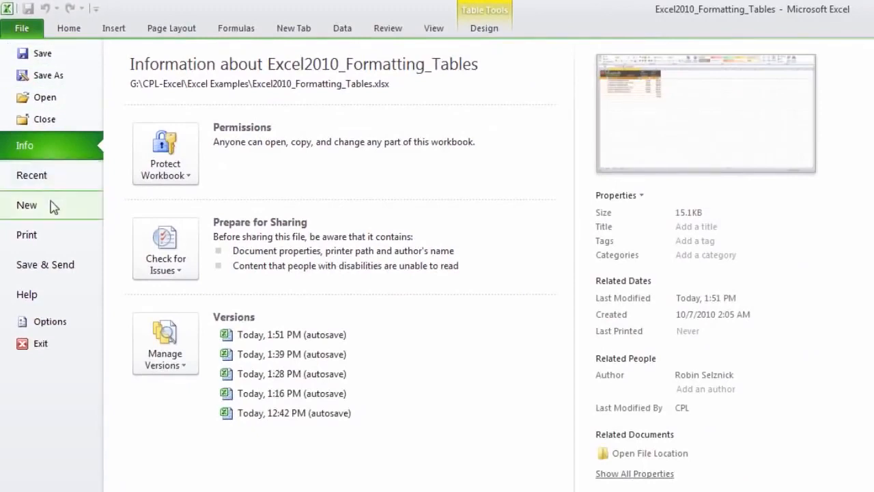
click(54, 207)
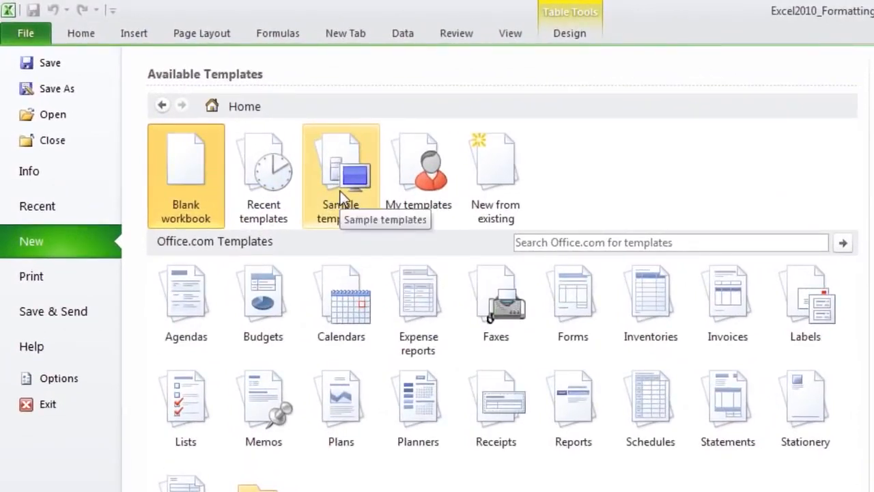
click(340, 193)
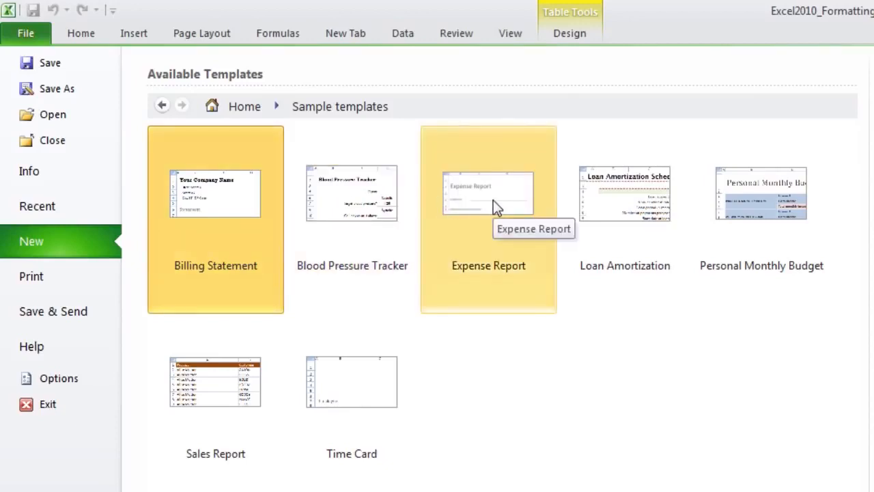
click(493, 200)
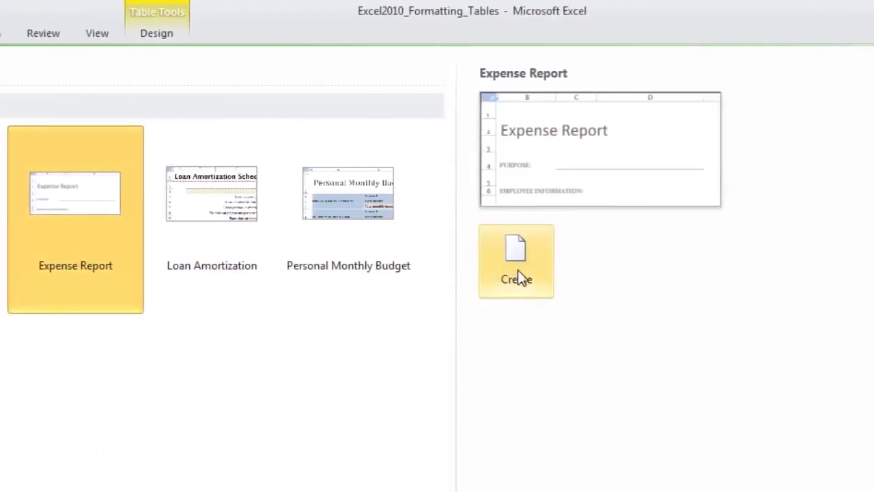
click(518, 271)
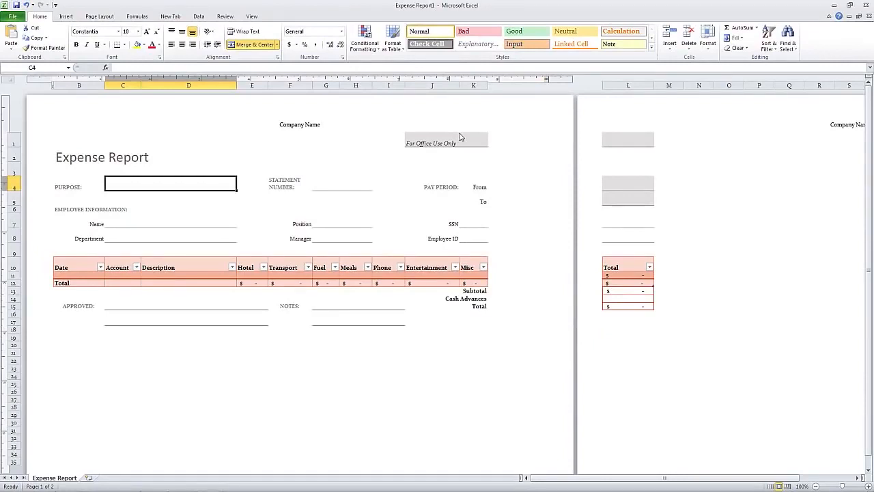
- Browse the sample templates available for another new workbook
click(12, 16)
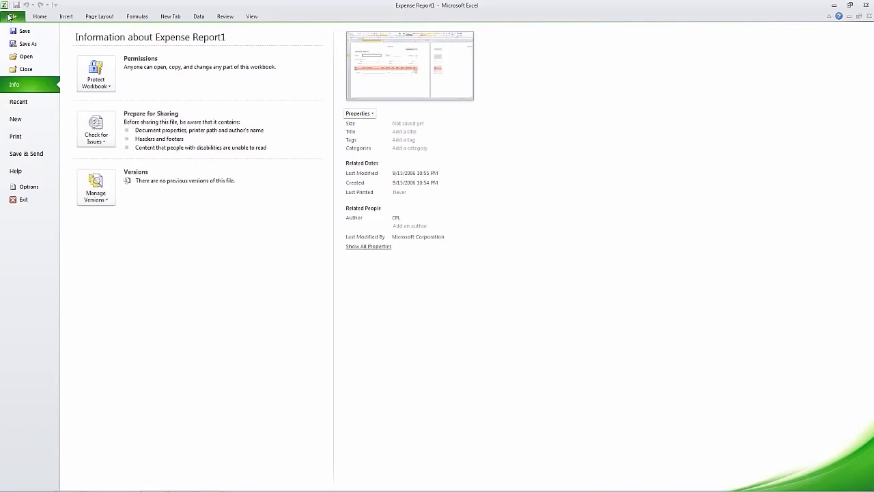
click(26, 119)
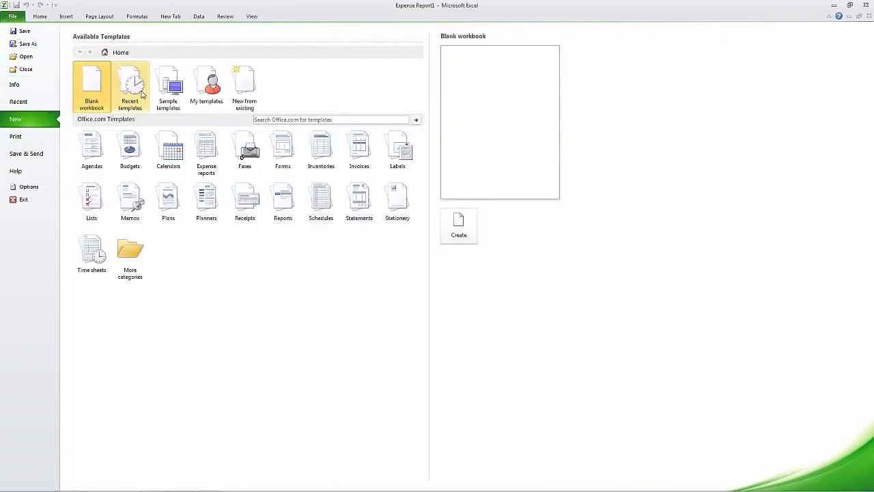
click(167, 96)
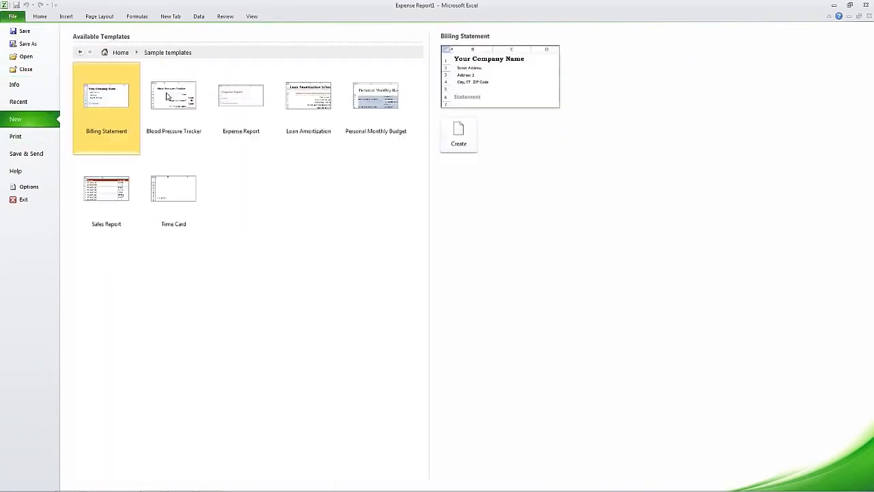
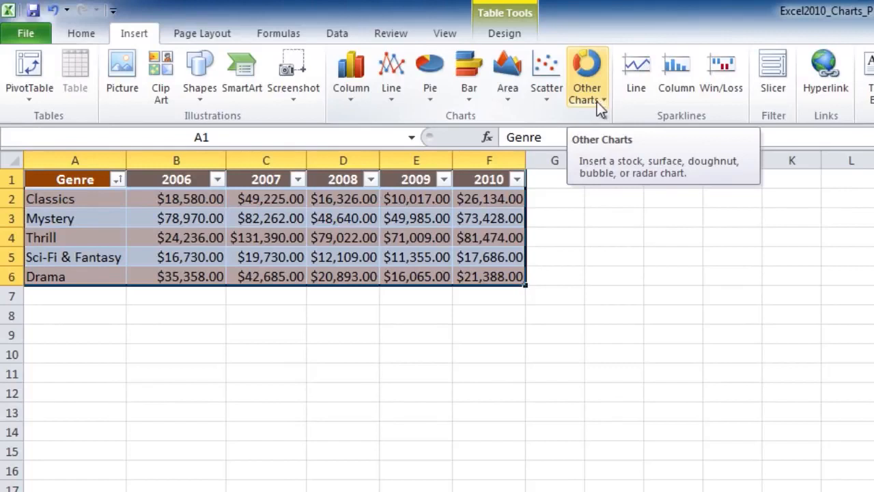
- Insert a 2-D clustered column chart from the selected book sales table and move it below the data, around row 11
click(355, 93)
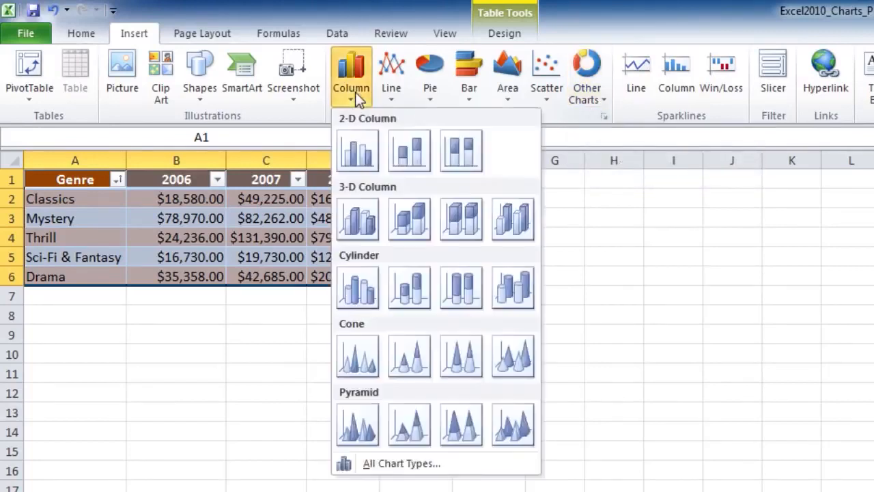
click(377, 157)
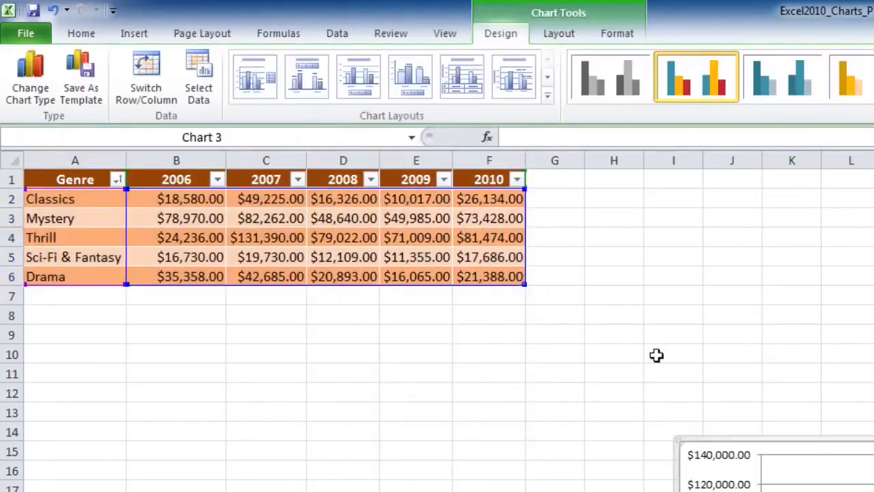
drag(747, 445, 203, 379)
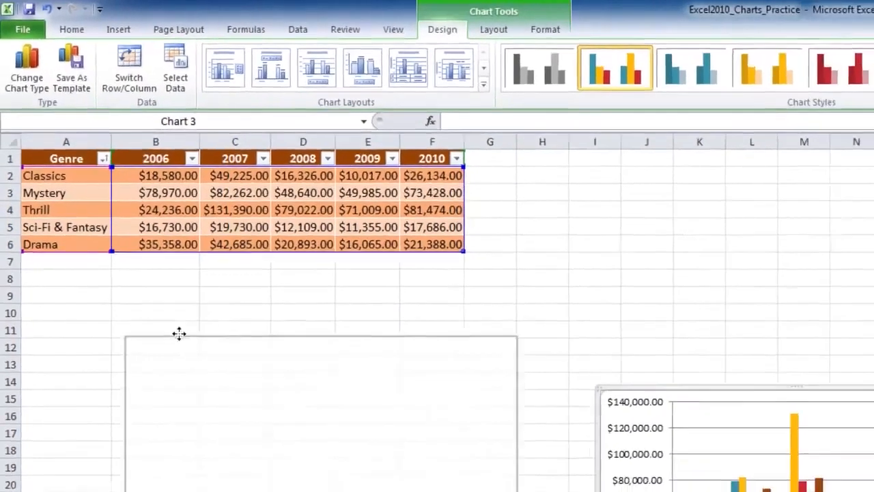
drag(179, 333, 169, 326)
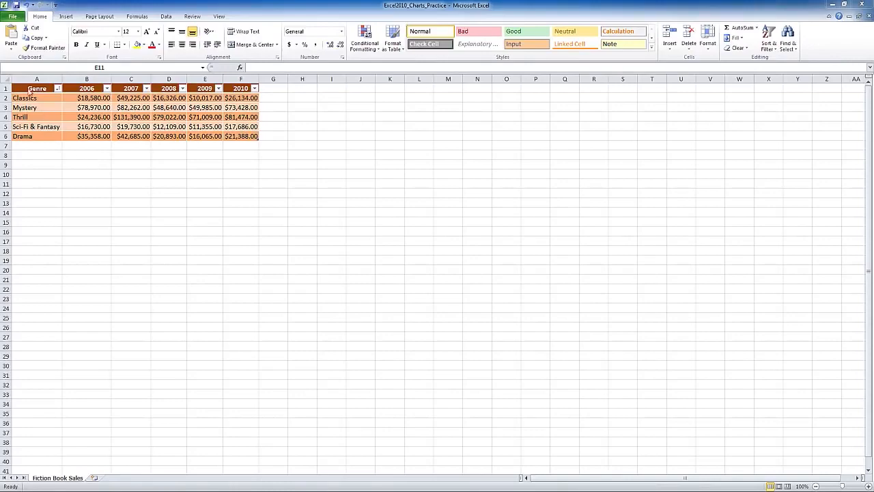
- Chart the book sales range A1:F6 as a 2-D clustered column chart and place it beneath the table, starting around row 13
drag(27, 90, 241, 141)
click(219, 166)
drag(30, 96, 252, 146)
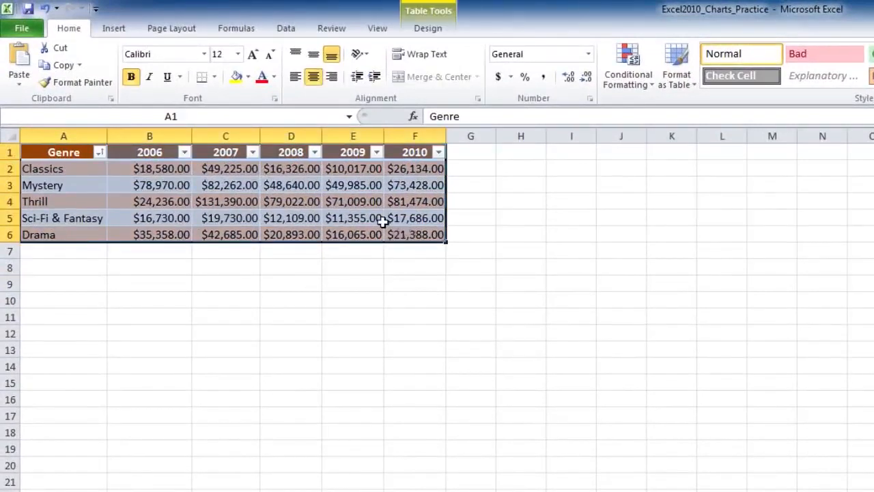
click(115, 29)
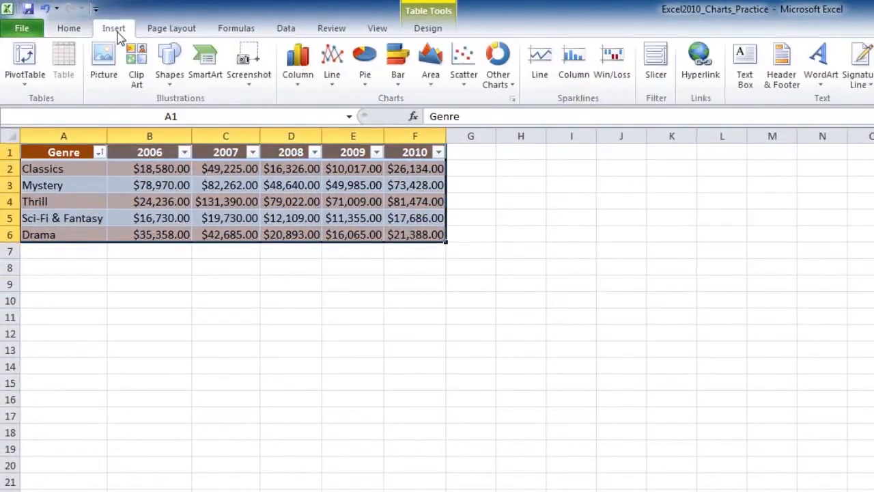
click(303, 76)
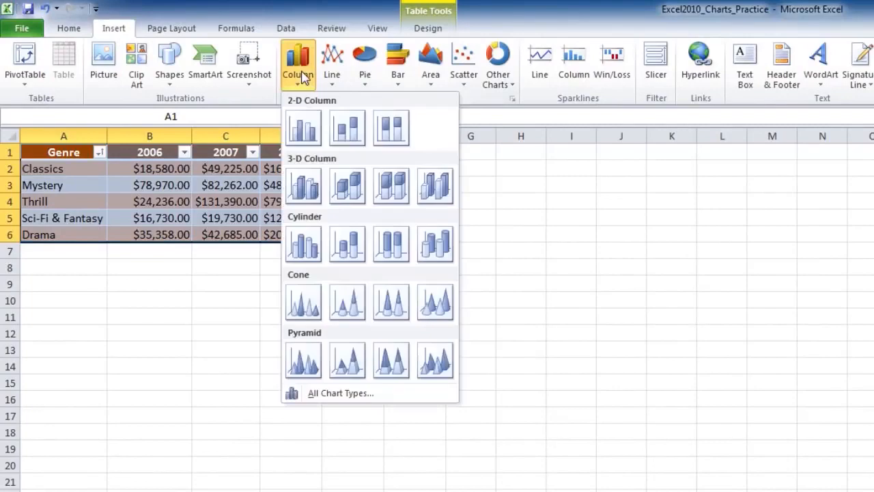
click(307, 128)
drag(608, 375, 160, 344)
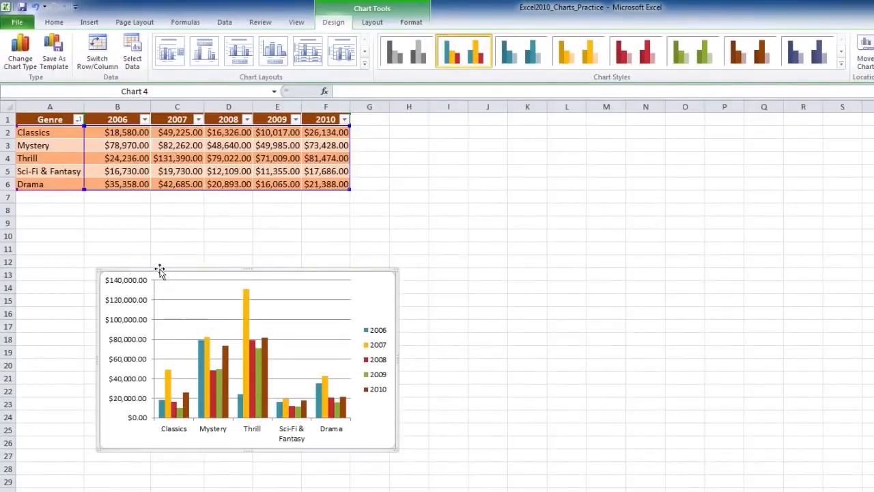
- Change the book sales chart from columns to the basic pie chart type
right_click(162, 273)
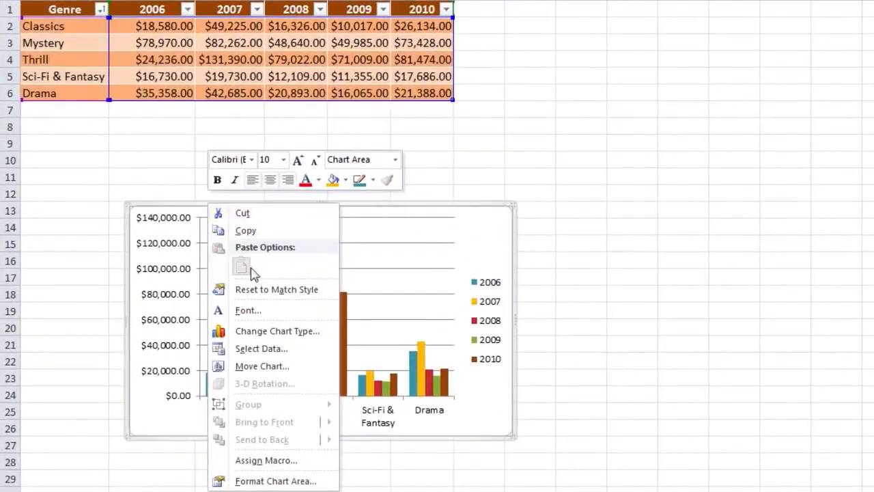
click(280, 332)
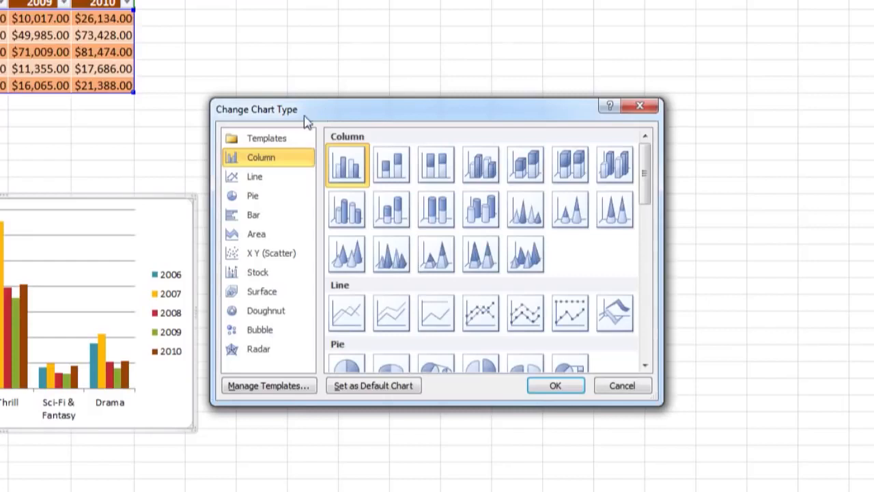
click(281, 179)
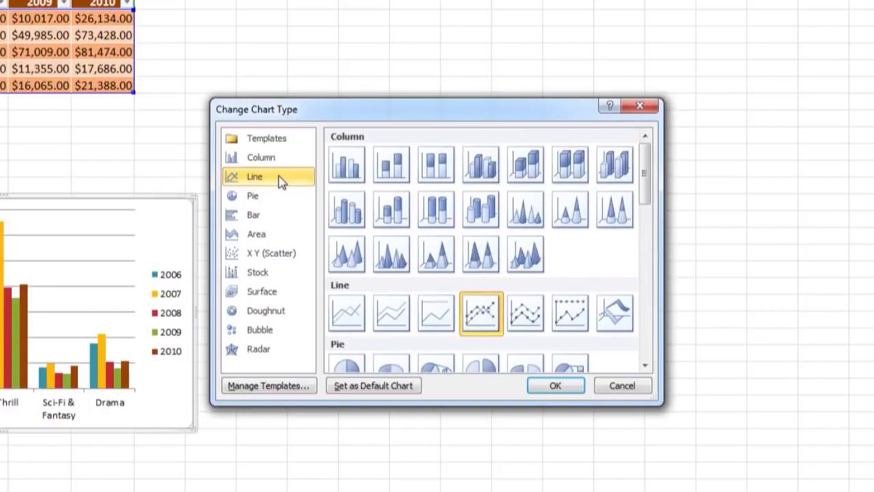
click(274, 196)
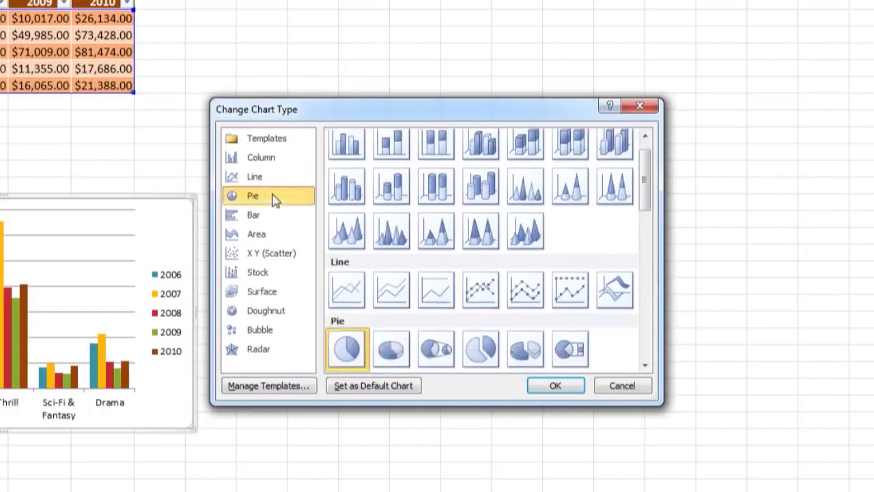
click(558, 387)
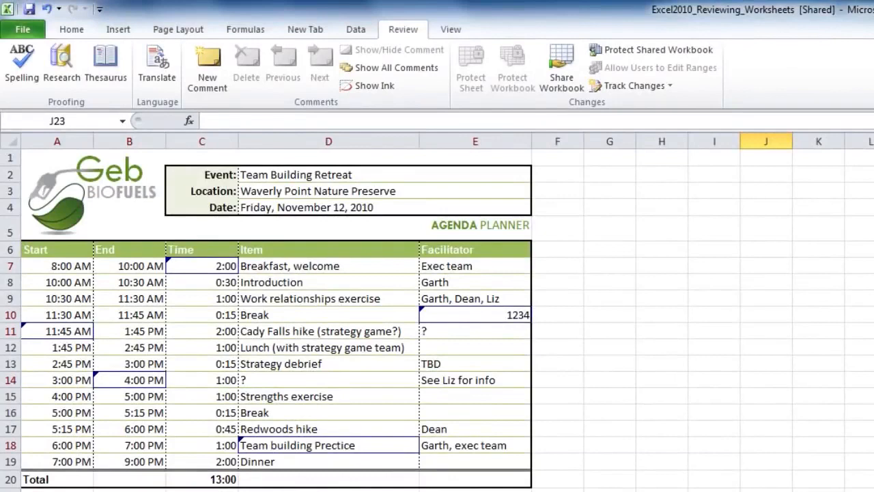
- Inspect the tracked changes marked in cells E10, D18 and B14 of the agenda planner
click(343, 490)
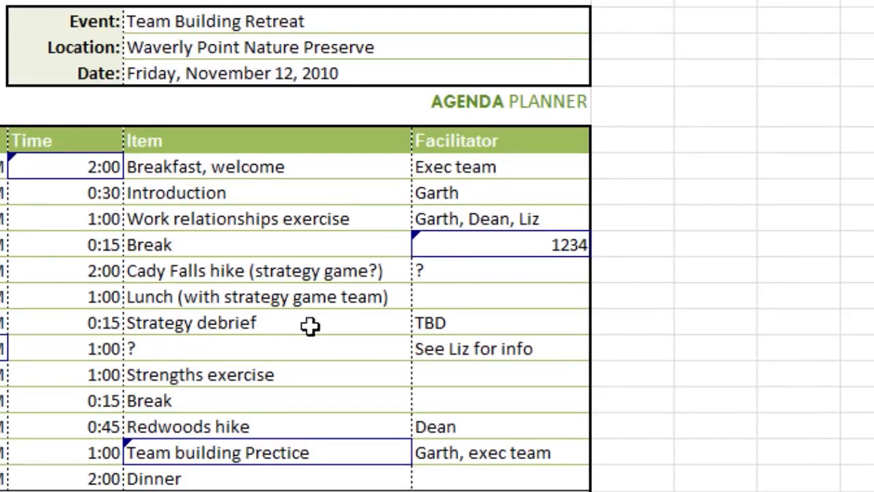
mouse_move(562, 244)
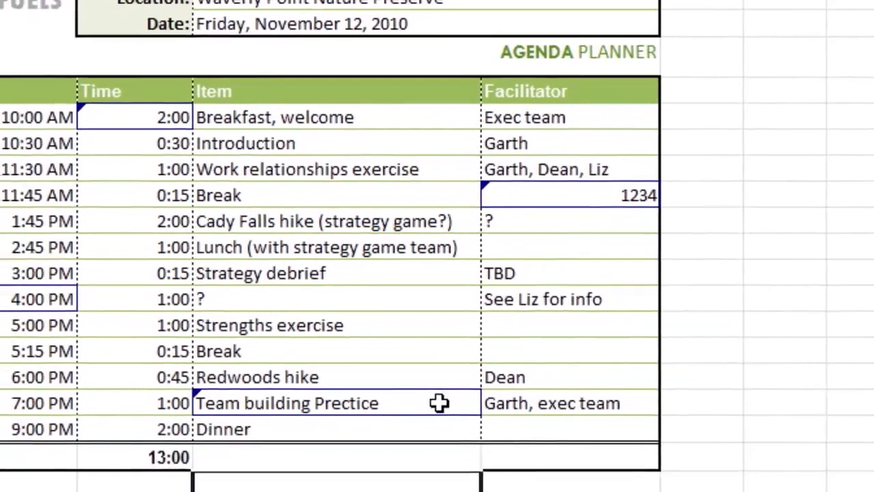
mouse_move(369, 452)
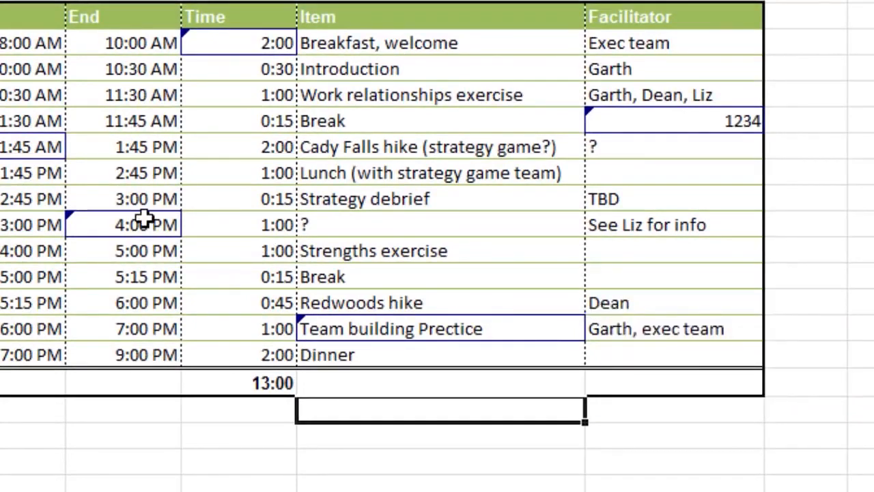
mouse_move(143, 218)
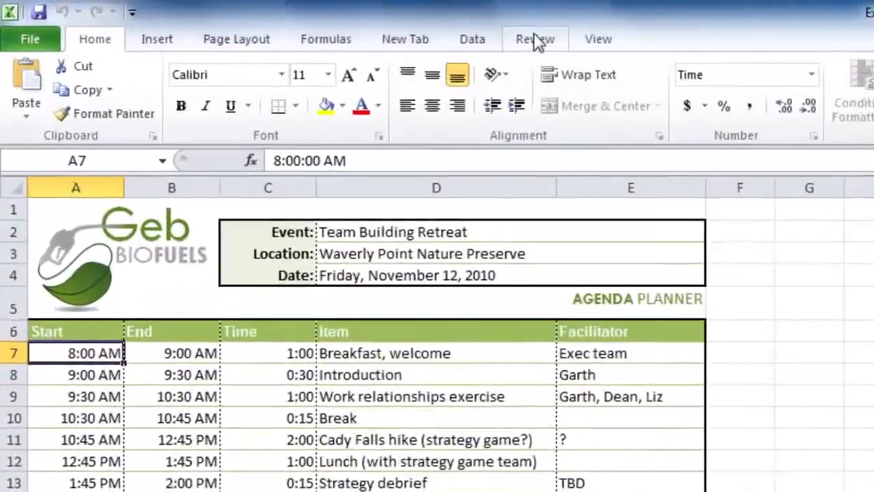
- Turn on change tracking for the agenda workbook, highlighting changes made since the last save on screen
click(321, 10)
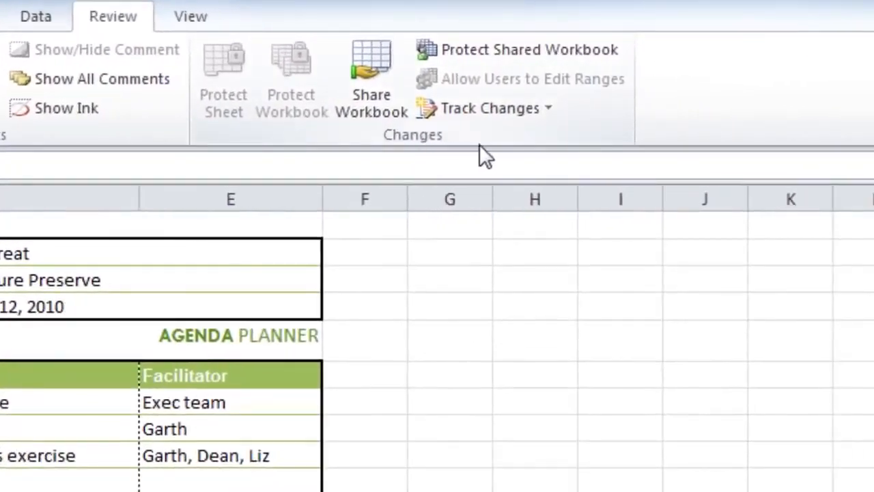
click(548, 109)
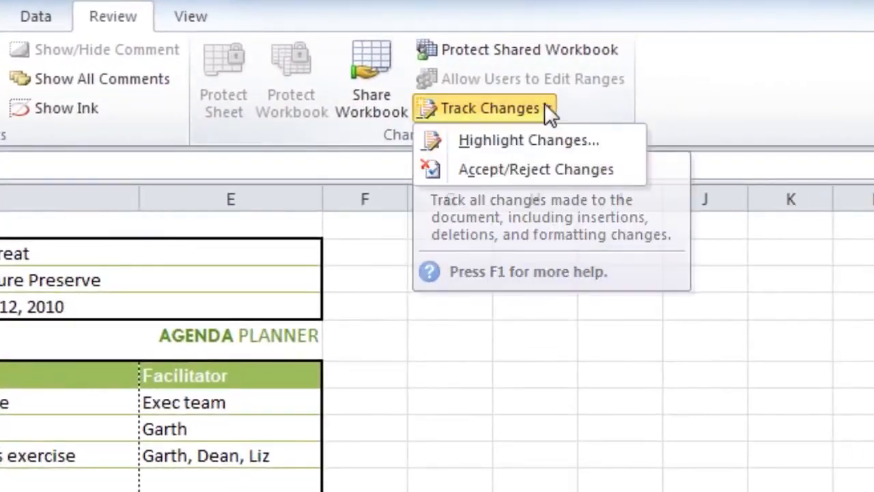
click(549, 142)
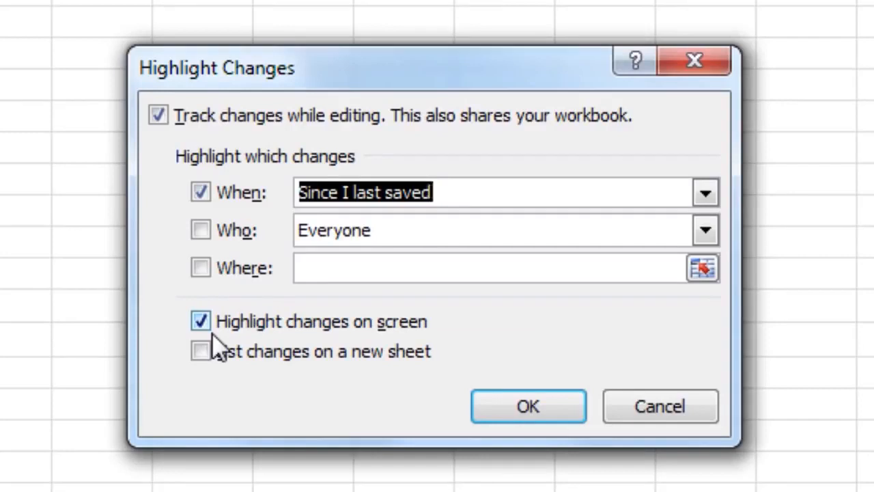
click(548, 400)
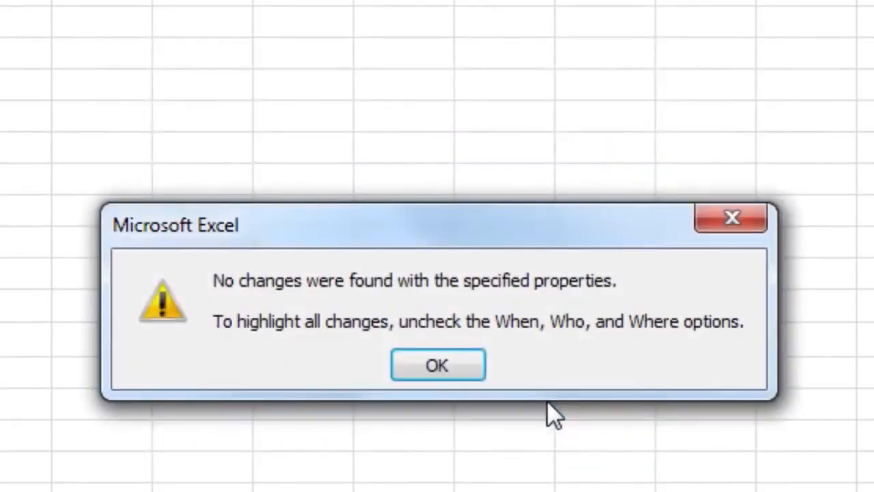
click(451, 362)
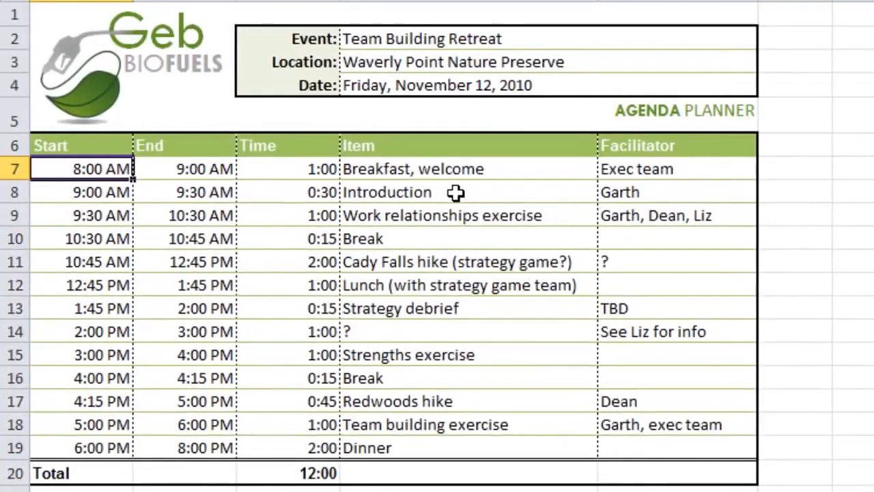
- Replace the item text in cell D8 with "Production" and check its tracked-change marker
double_click(457, 192)
drag(457, 192, 342, 192)
text(Production)
click(430, 239)
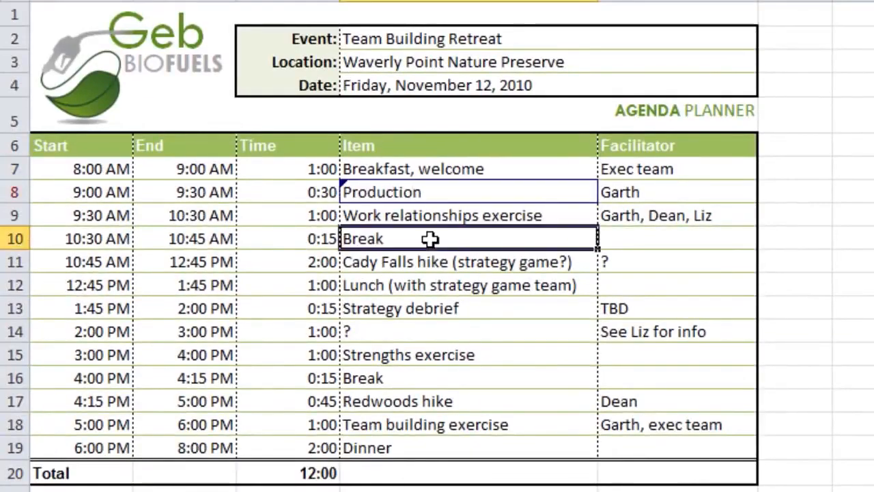
mouse_move(351, 193)
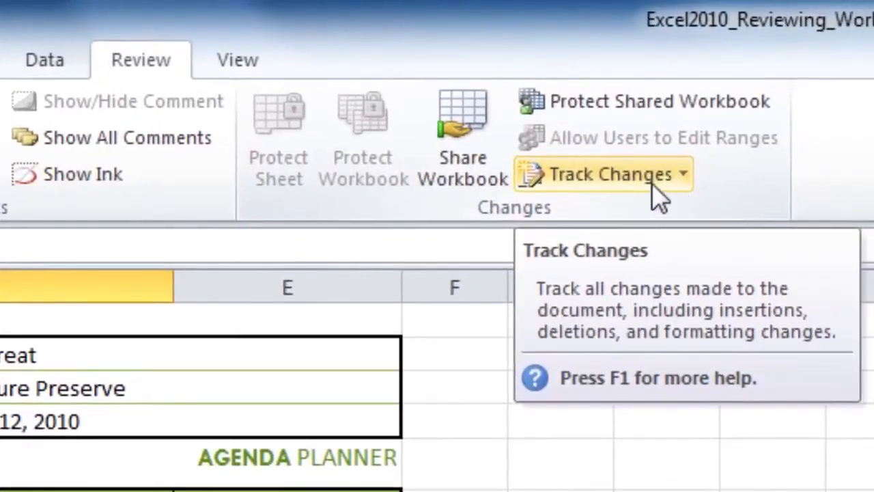
- Turn off change tracking while editing and remove the workbook from shared use
click(656, 180)
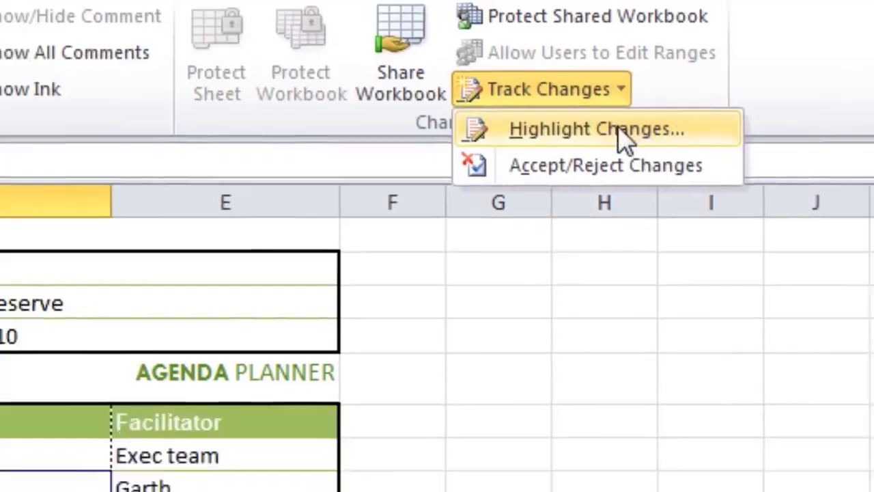
click(686, 220)
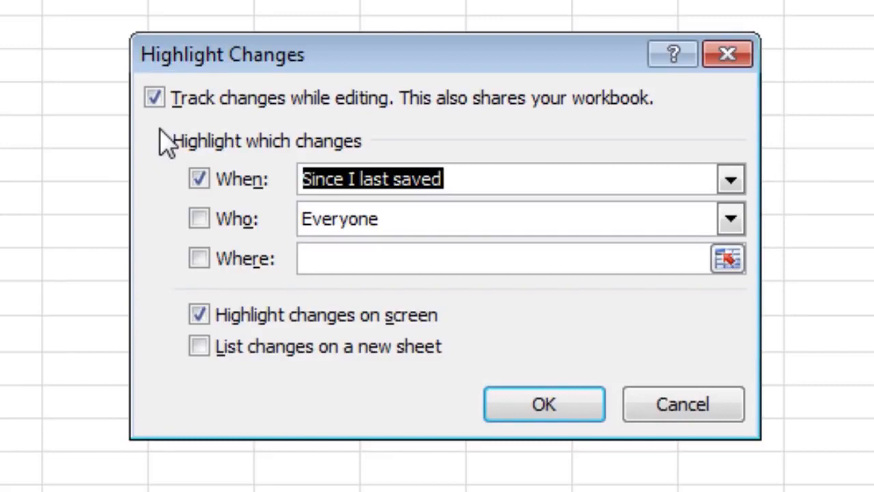
click(154, 99)
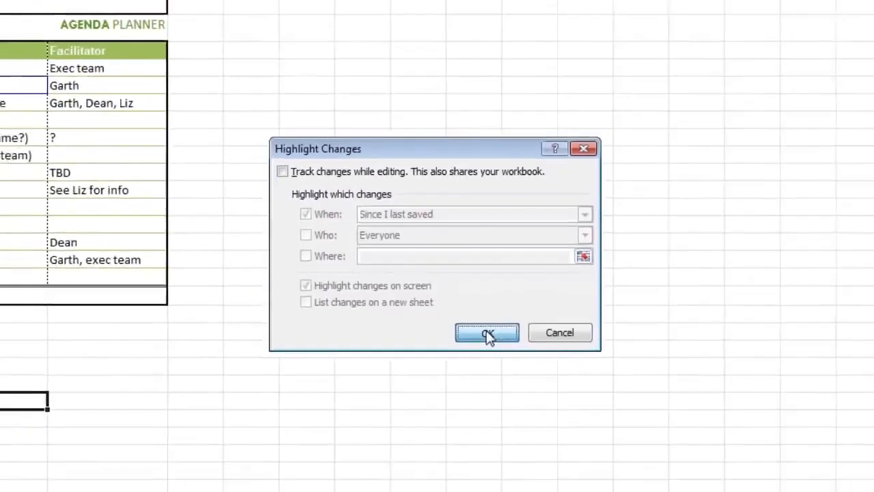
click(545, 404)
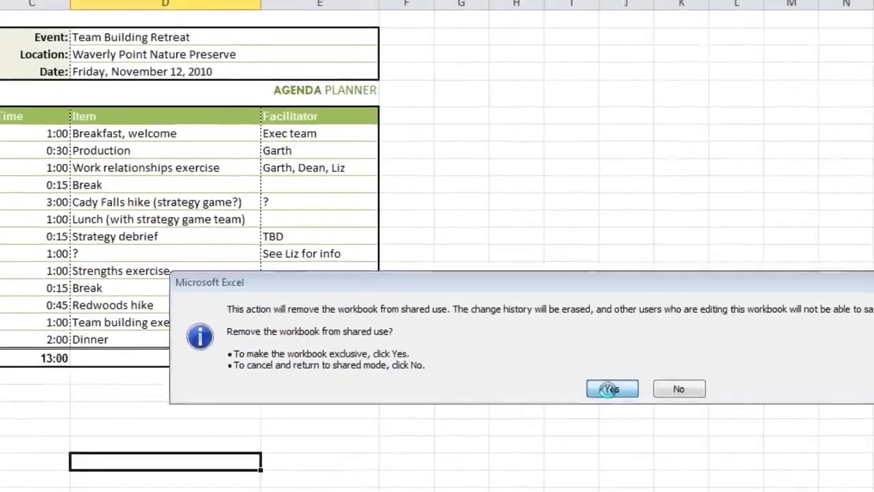
click(608, 389)
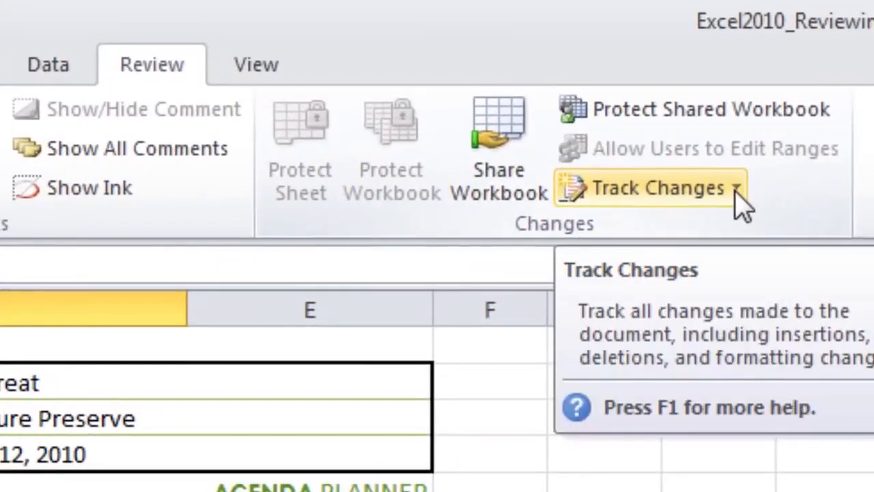
- Start accepting or rejecting the tracked changes that are not yet reviewed
click(738, 192)
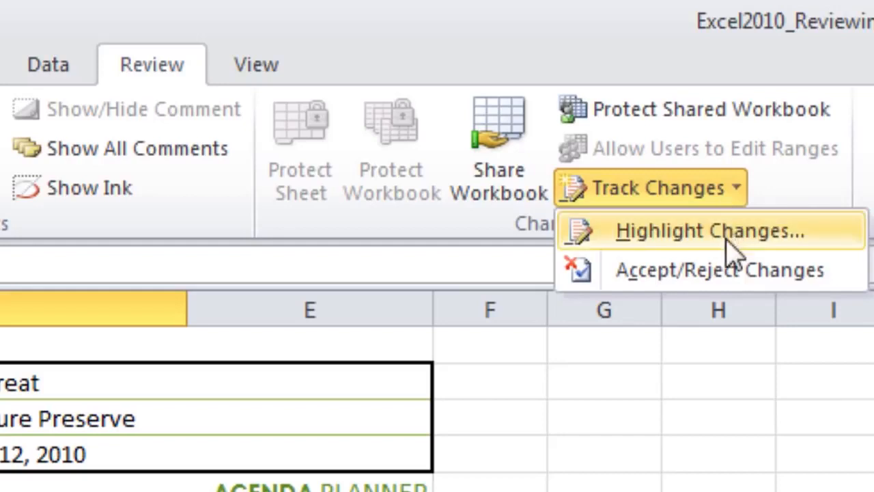
click(741, 277)
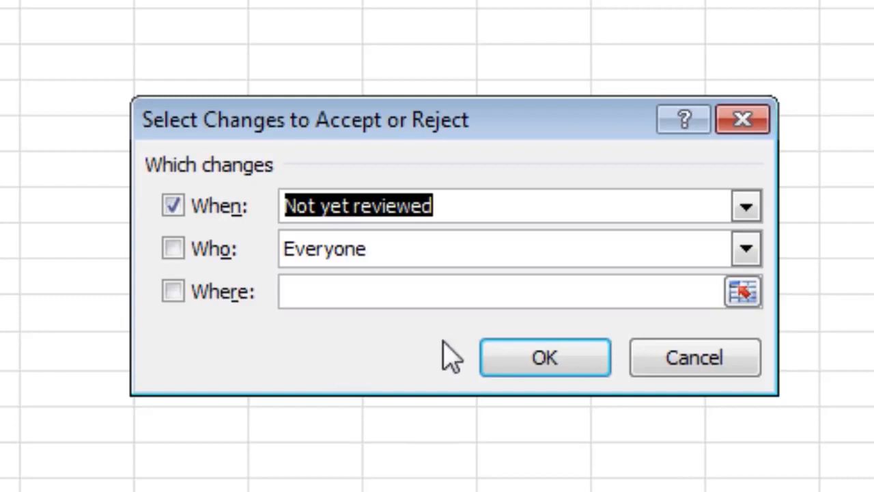
click(525, 369)
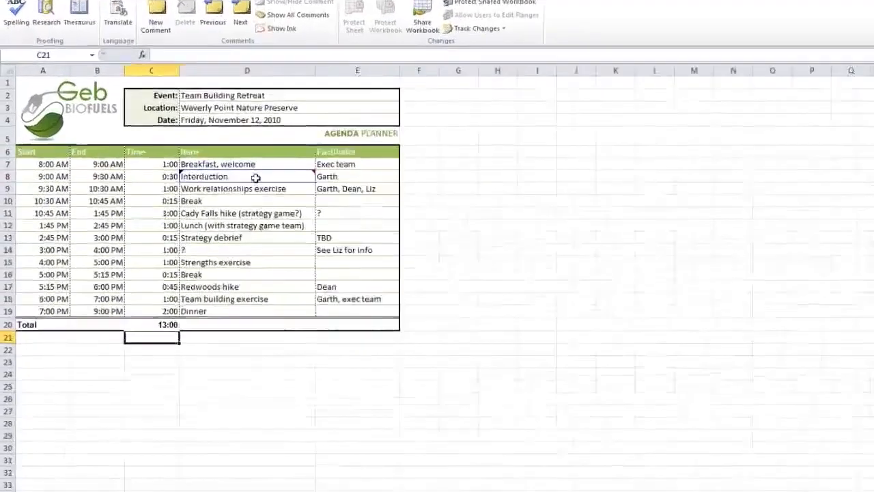
- View the tracked-change note and cell comment attached to cell D8
mouse_move(297, 175)
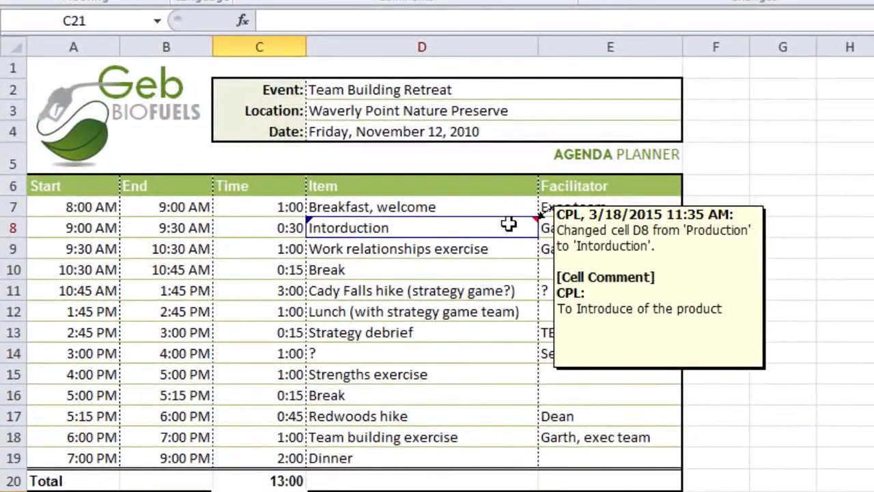
click(509, 225)
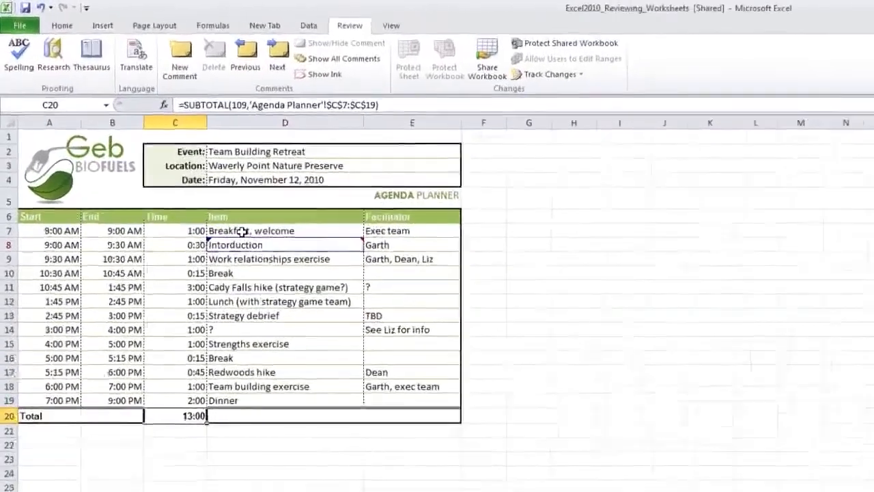
- Add the comment "Welcome Presentation on arriving" to the Breakfast, welcome cell (D7)
click(156, 149)
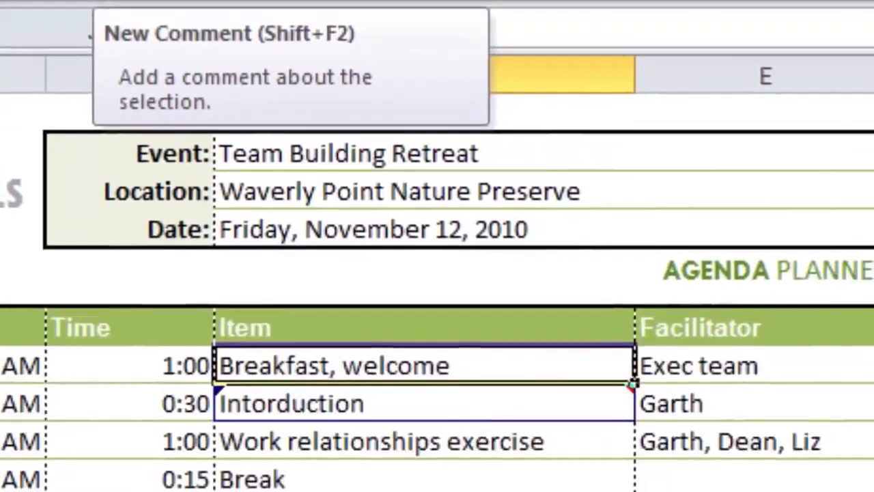
click(297, 157)
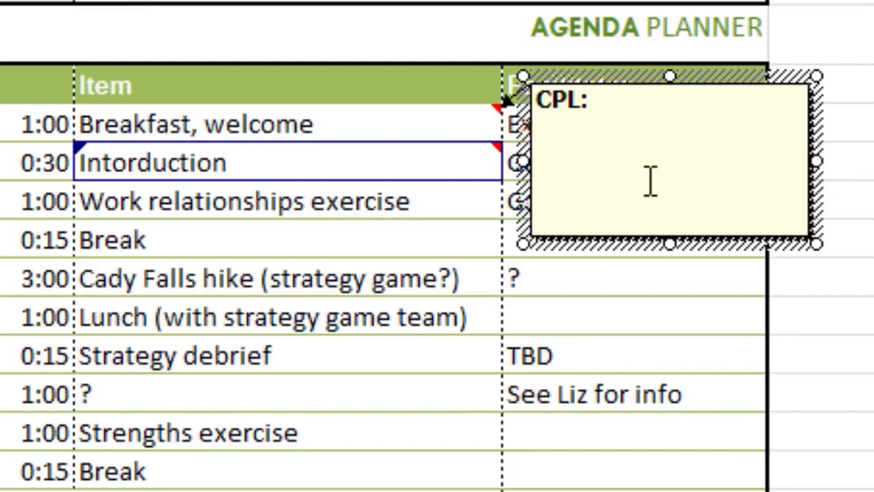
text(Welcome Presen)
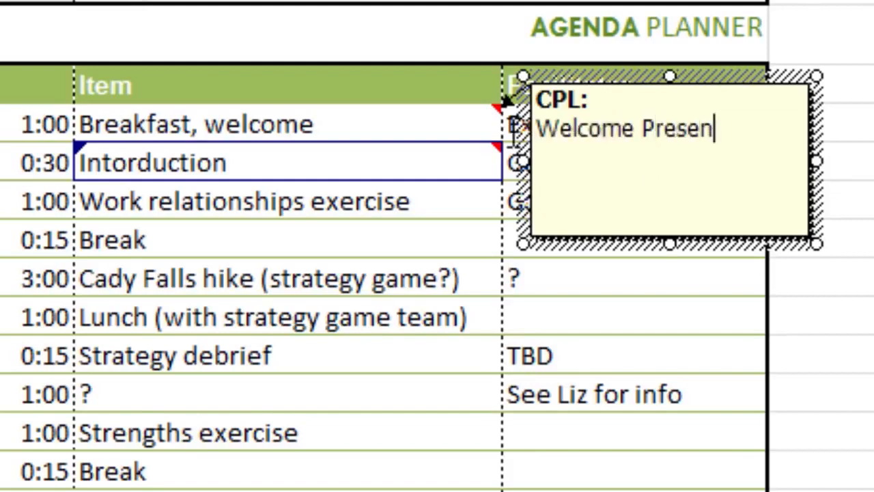
text(tation on arriving)
click(490, 110)
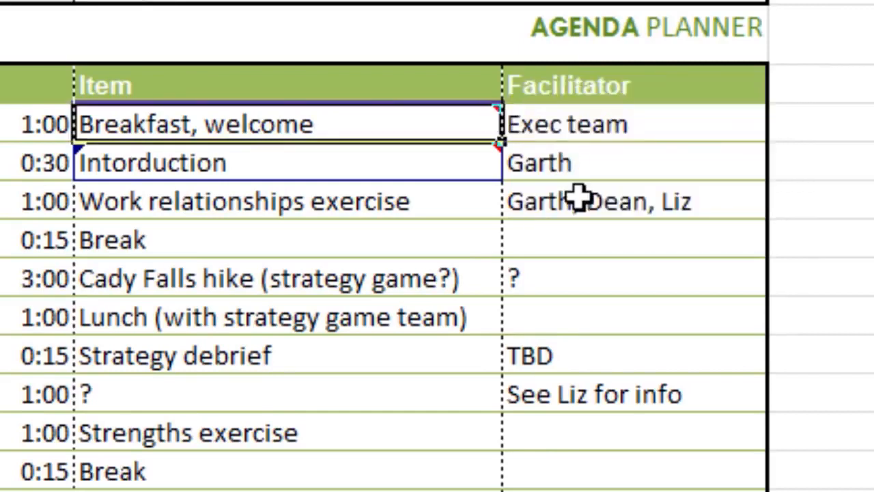
click(564, 151)
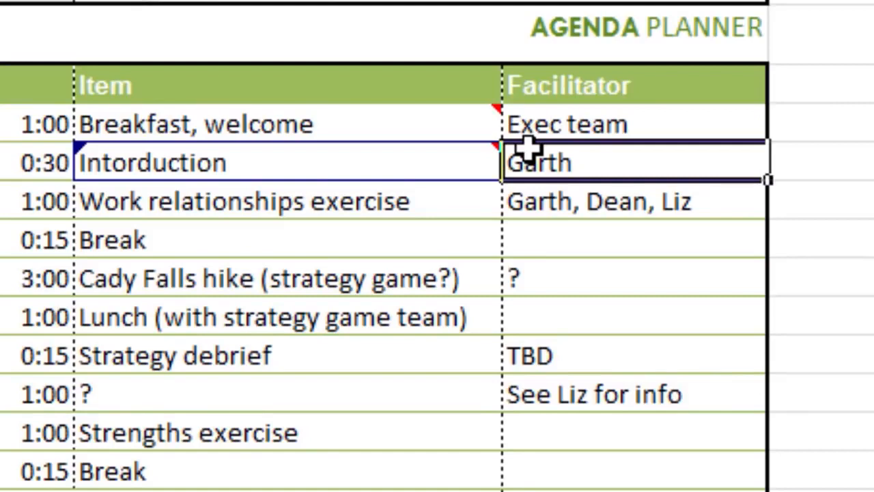
mouse_move(460, 134)
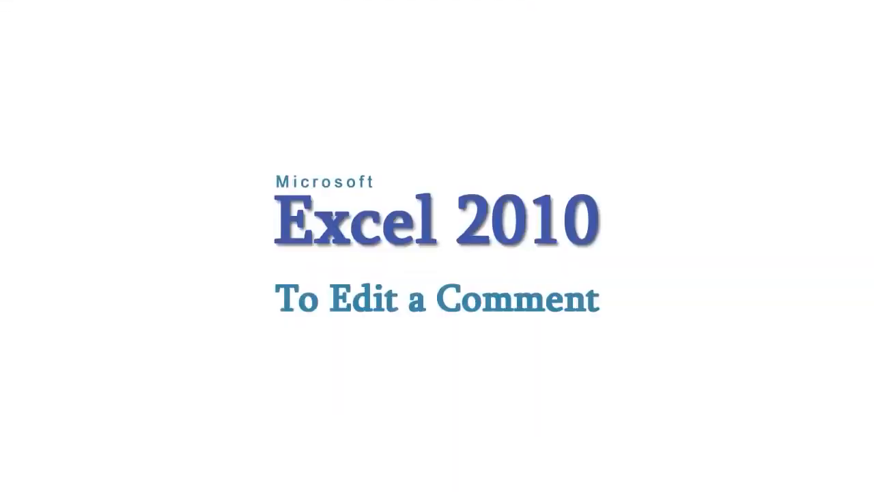
- Open the existing comment on cell D8 for editing
click(401, 282)
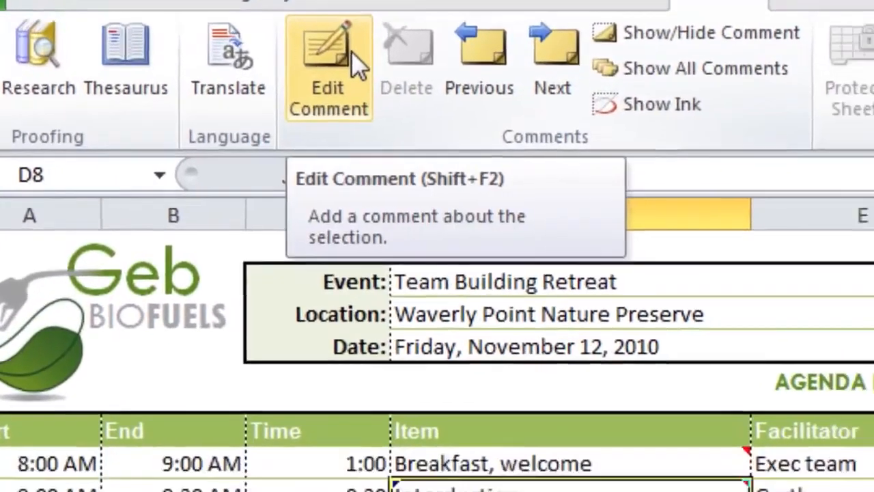
click(415, 113)
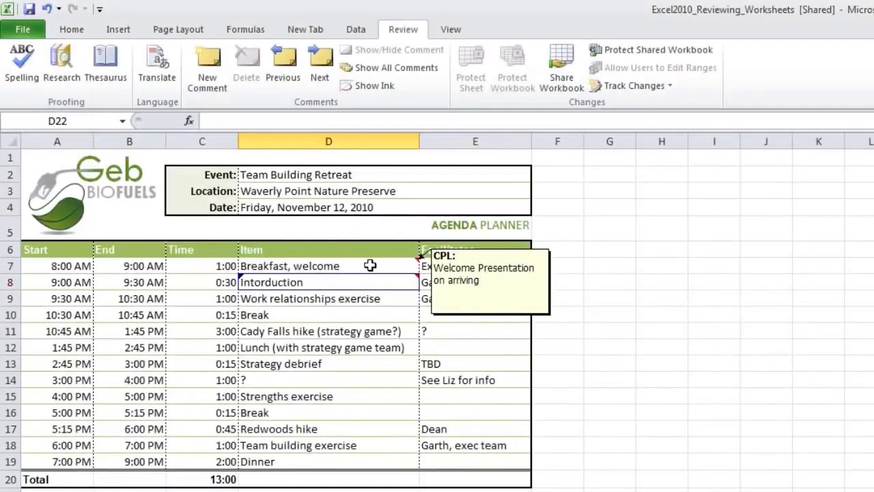
- Toggle the display of the comment on the Breakfast, welcome cell (D7) and delete that comment
click(370, 265)
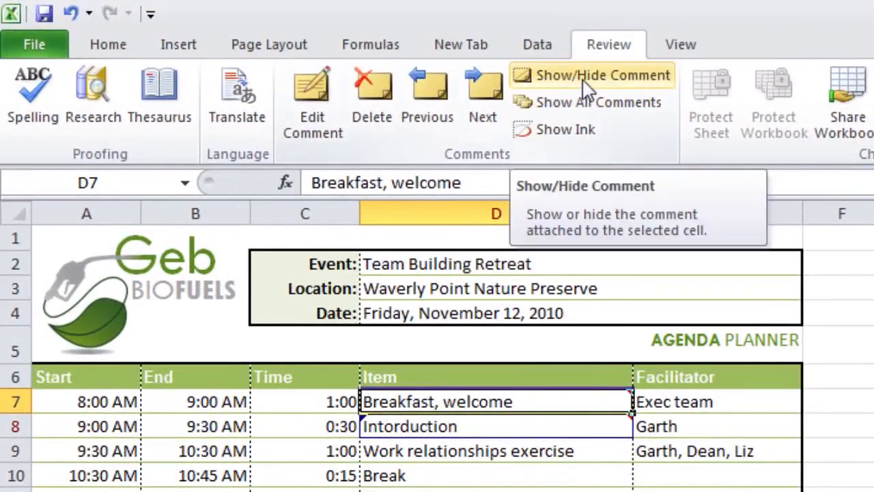
click(585, 82)
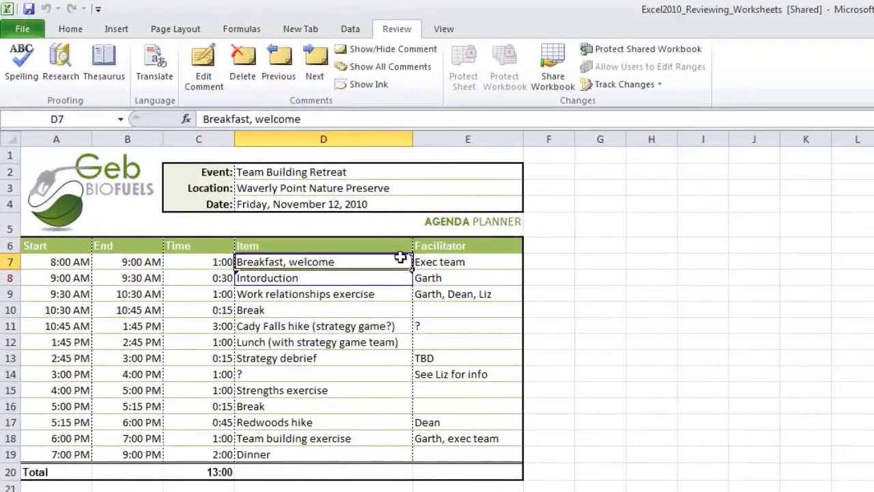
mouse_move(400, 255)
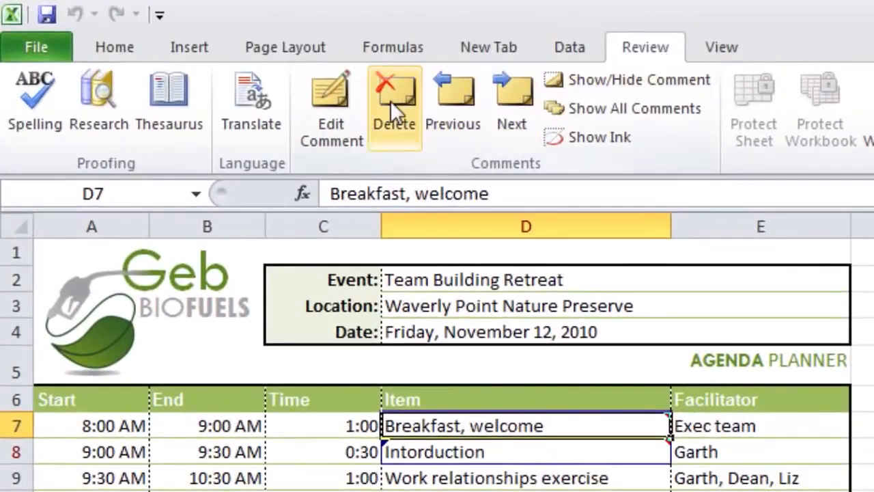
click(390, 100)
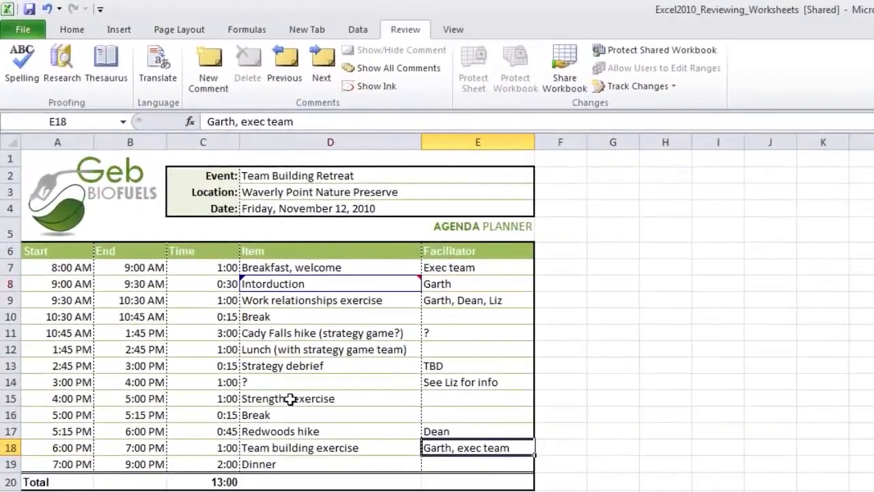
- Run a spelling check starting from the Strengths exercise cell (D15) and browse the suggestions for "Geb"
click(257, 345)
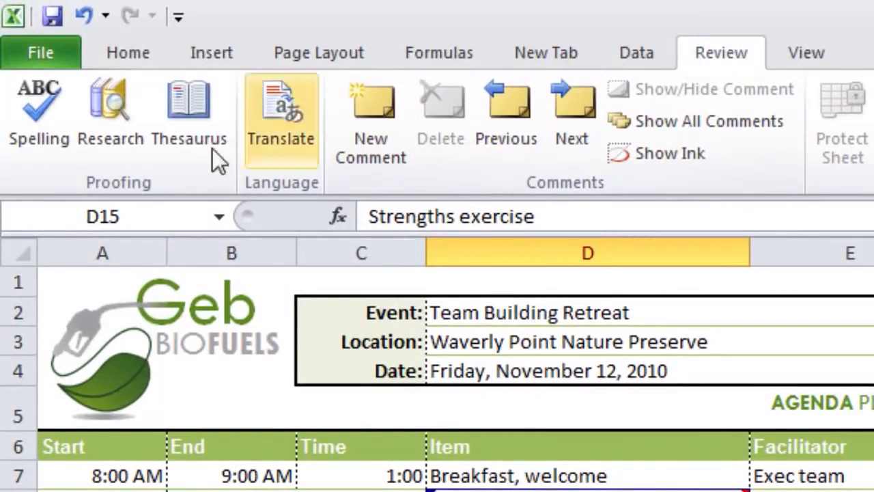
click(31, 146)
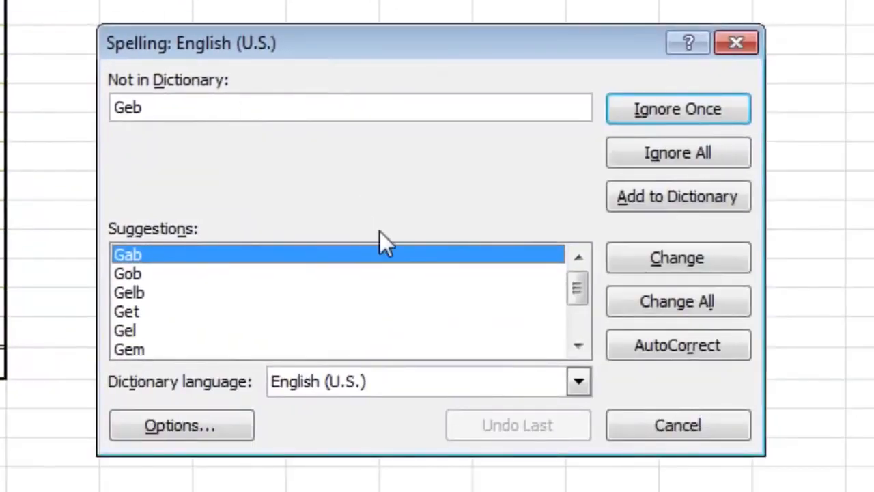
mouse_move(579, 289)
mouse_down()
mouse_move(577, 321)
mouse_move(579, 289)
mouse_up()
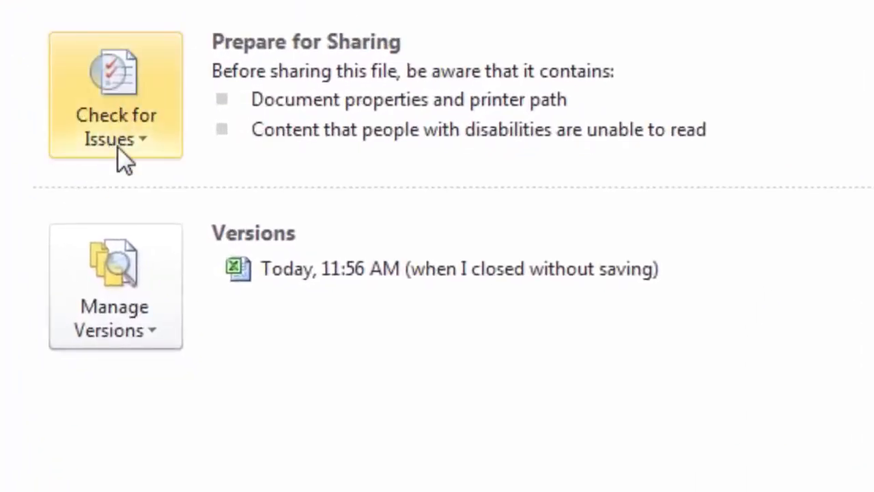
- Inspect the workbook for hidden properties and personal information, excluding Custom XML Data and Hidden Rows and Columns from the check
click(147, 146)
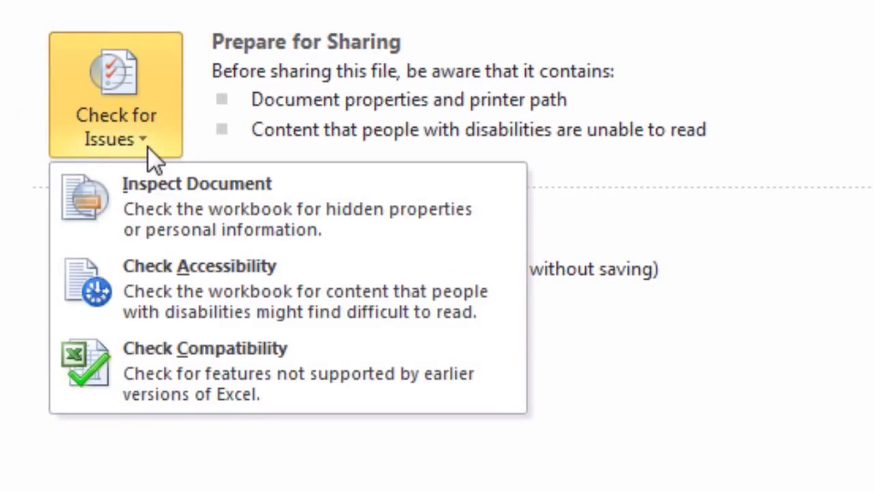
click(212, 222)
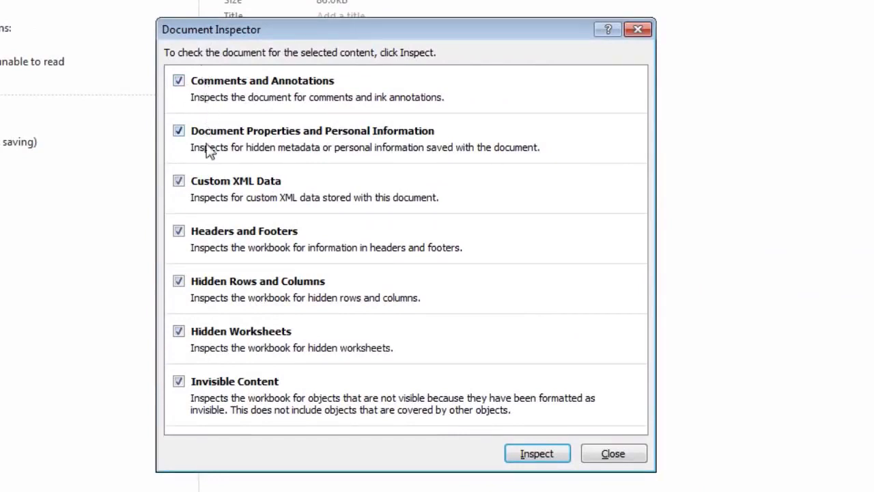
click(178, 181)
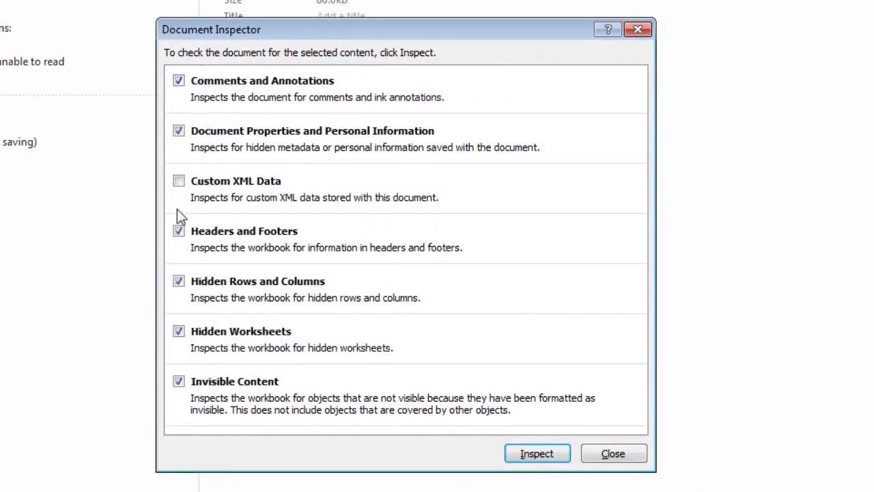
click(179, 281)
click(537, 453)
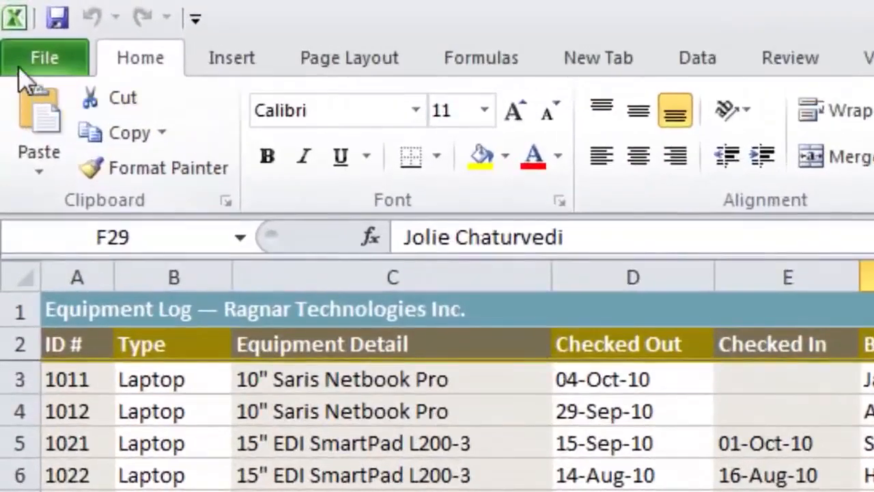
- Review the workbook protection options and protect the current sheet without a password, allowing only selection of locked and unlocked cells
click(27, 68)
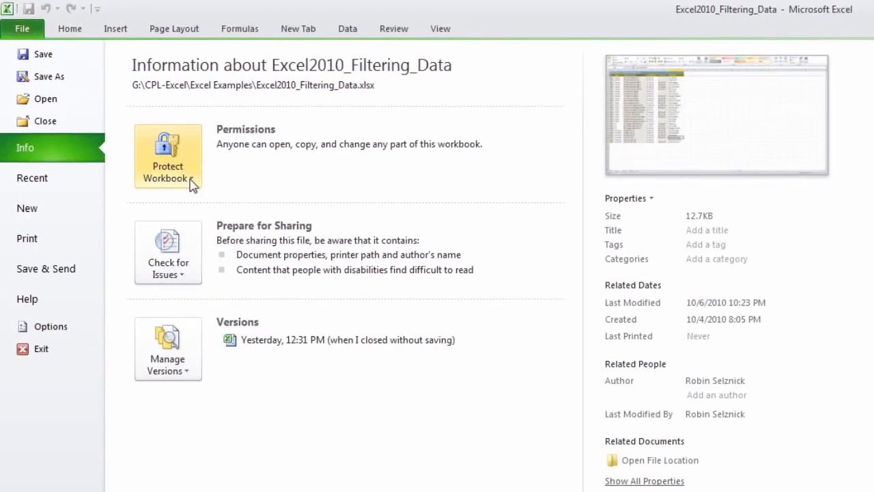
click(192, 183)
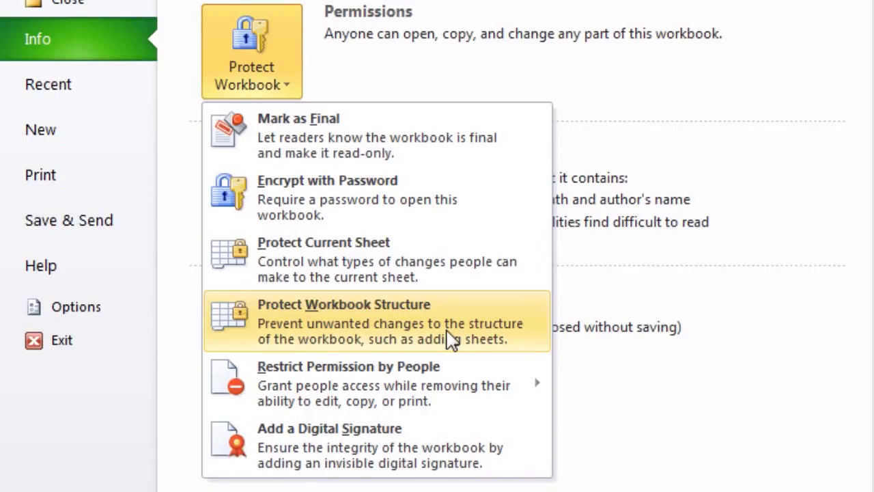
mouse_move(462, 387)
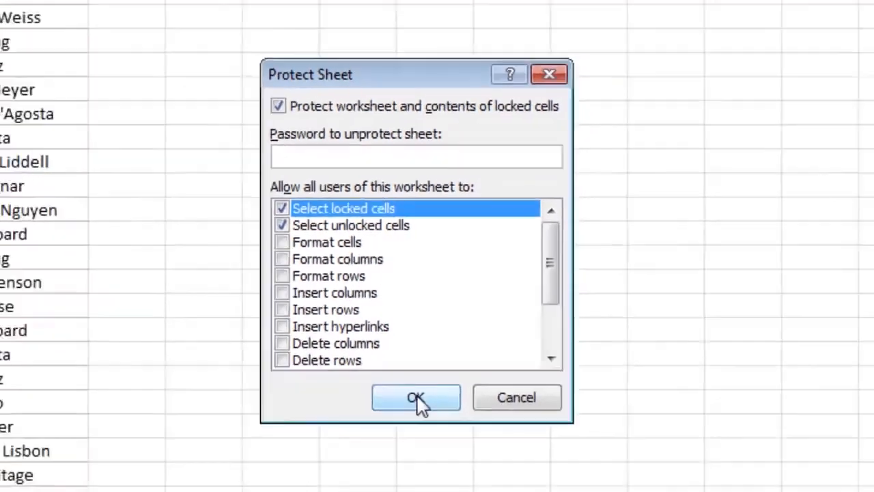
click(412, 435)
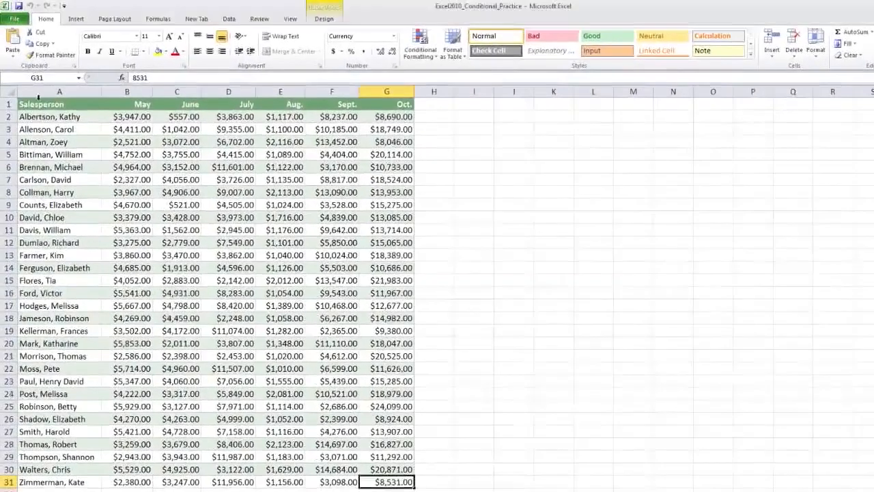
- Select the whole sales table (A1:G31) and look through the available conditional formatting rule categories
click(31, 105)
drag(31, 104, 372, 481)
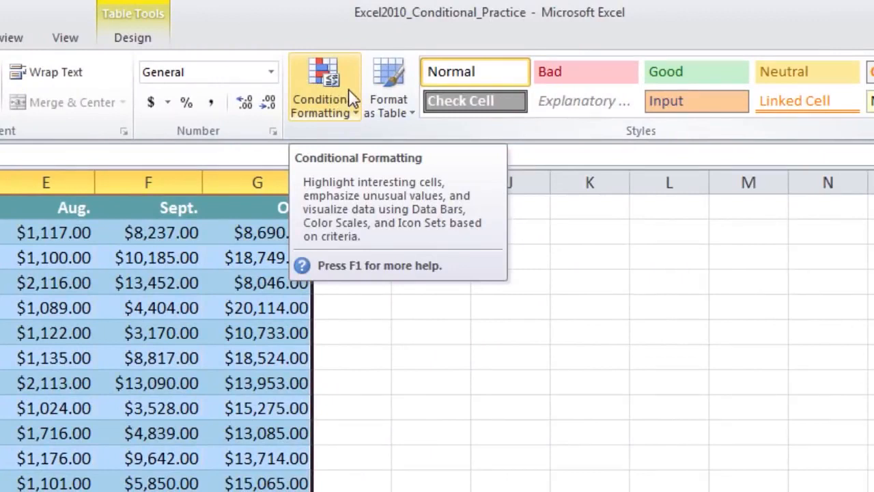
click(356, 109)
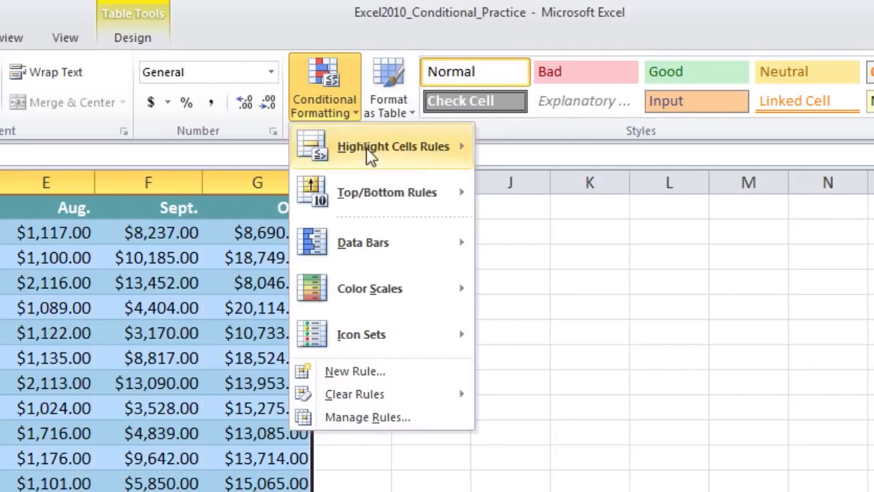
mouse_move(369, 156)
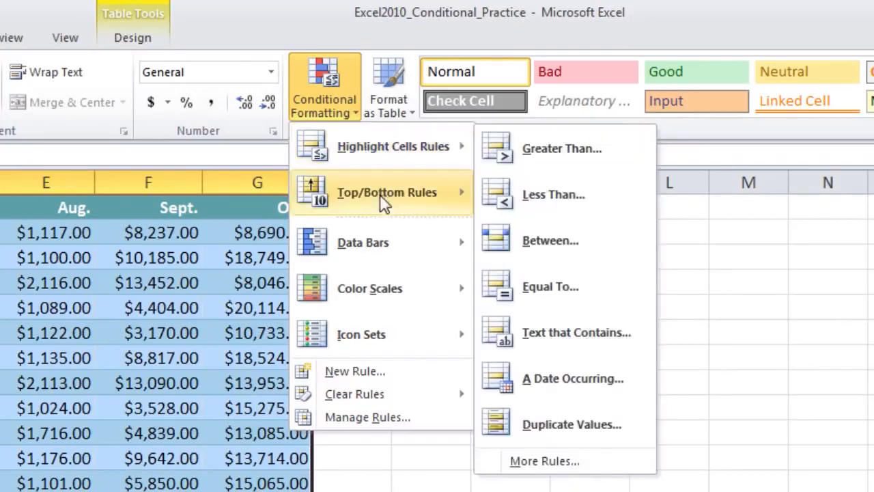
mouse_move(385, 216)
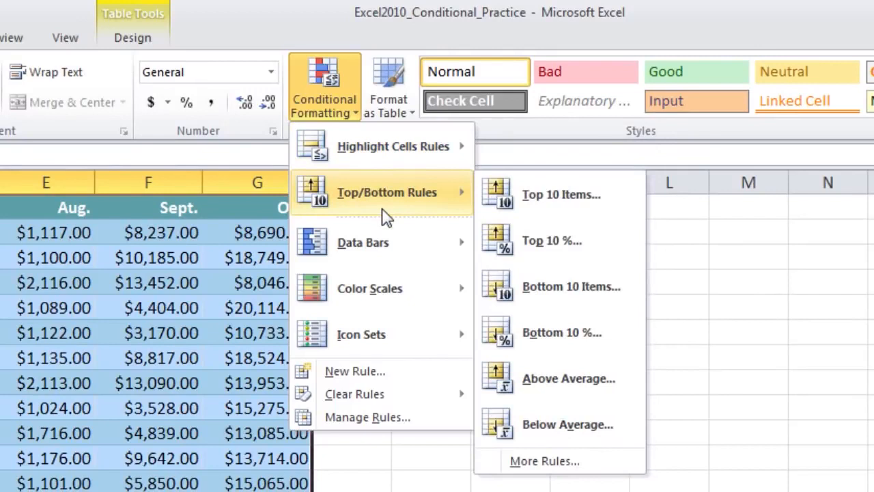
mouse_move(392, 249)
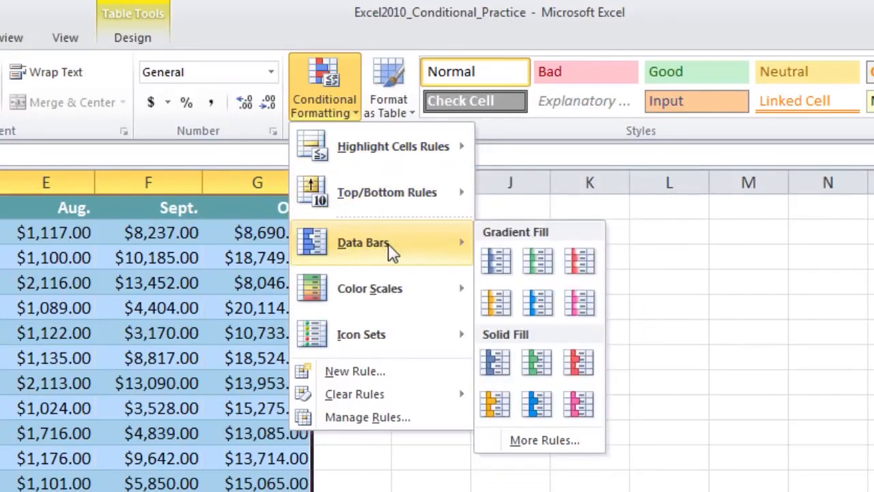
mouse_move(396, 338)
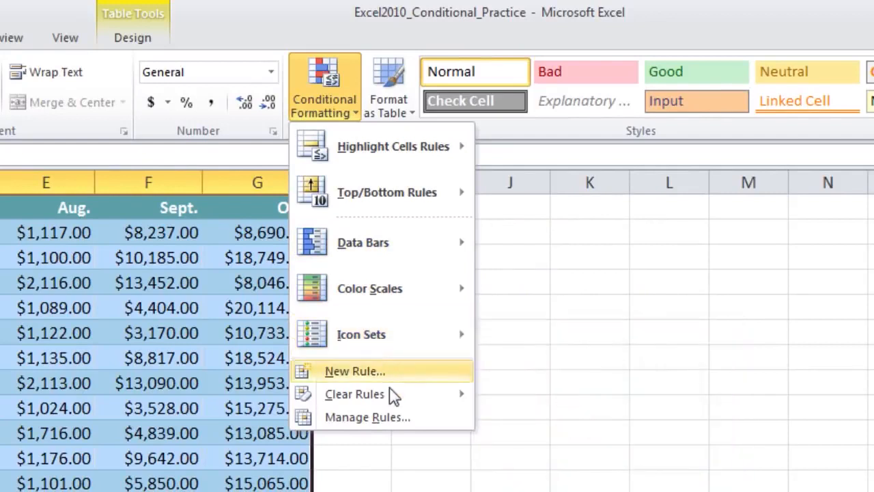
mouse_move(395, 400)
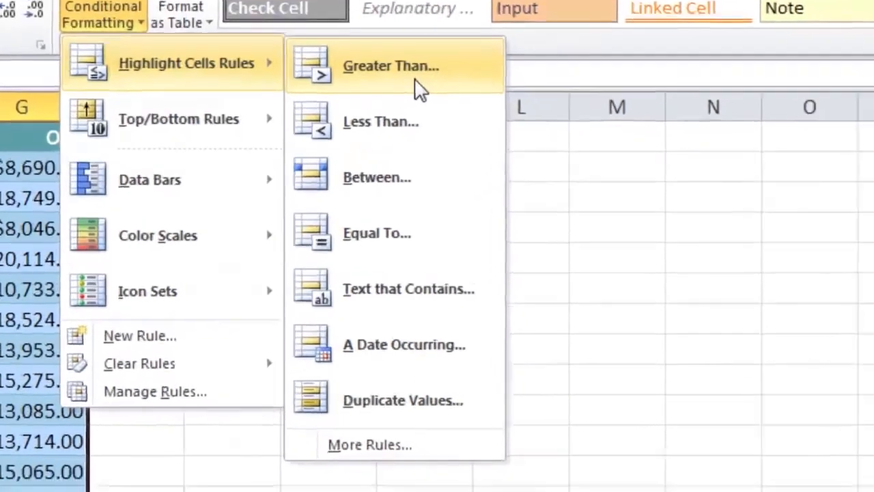
- Start a Greater Than highlighting rule for the sales table with a threshold of $10,000.00
click(456, 168)
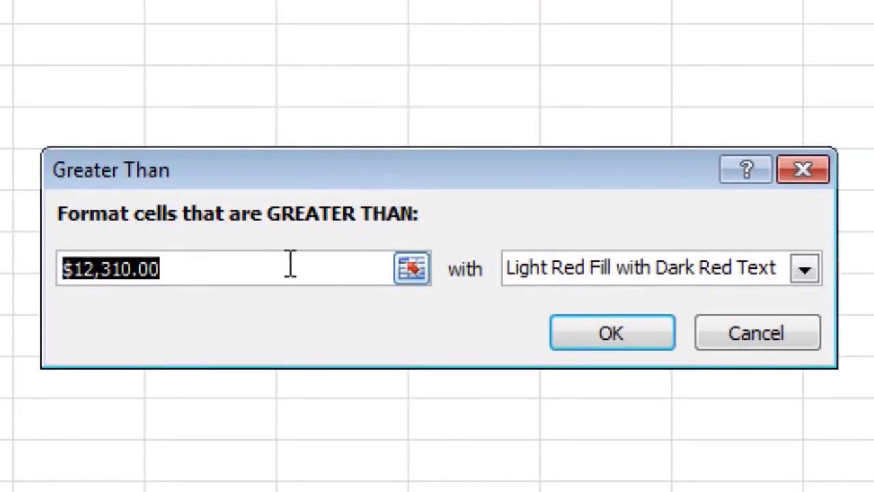
click(102, 274)
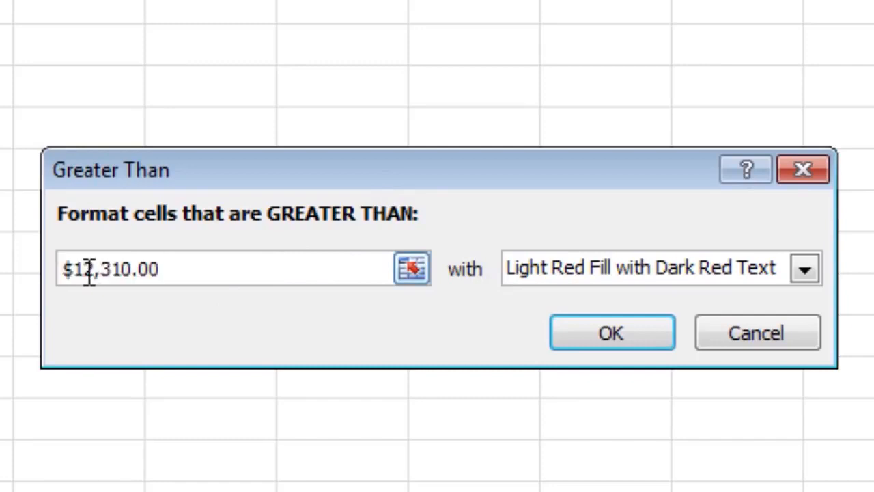
drag(85, 269, 96, 273)
text(0)
drag(101, 268, 133, 272)
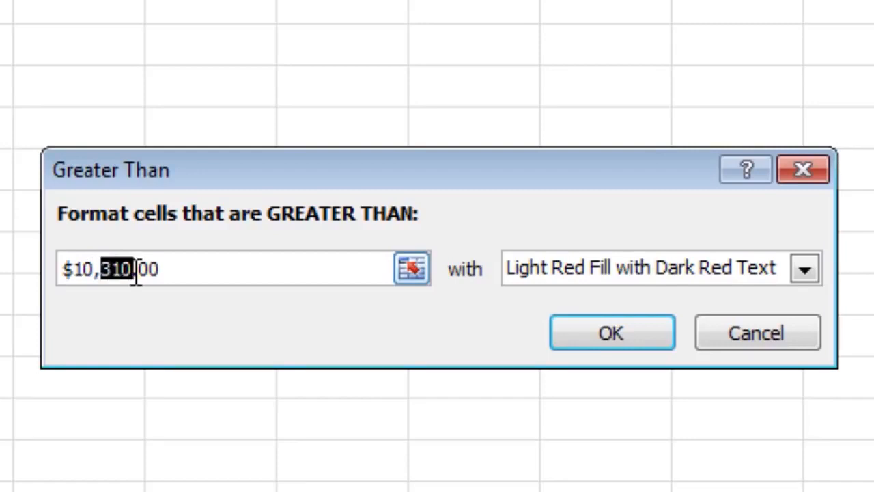
text(00)
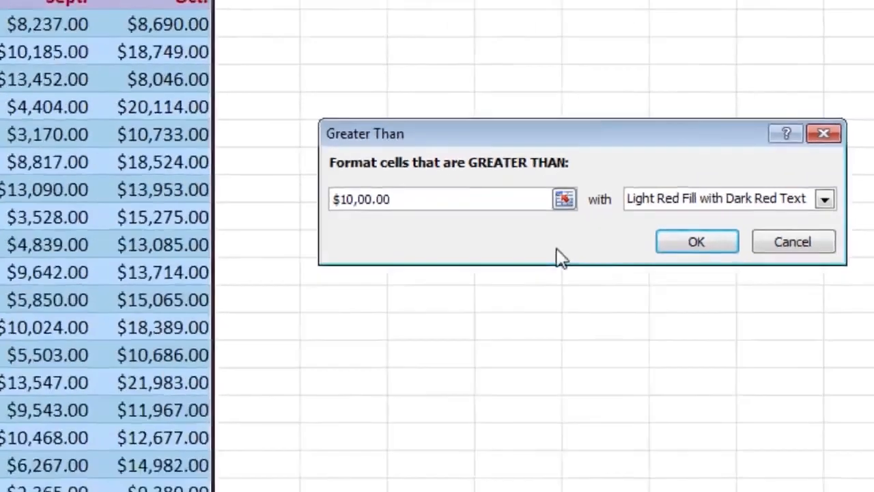
text(0)
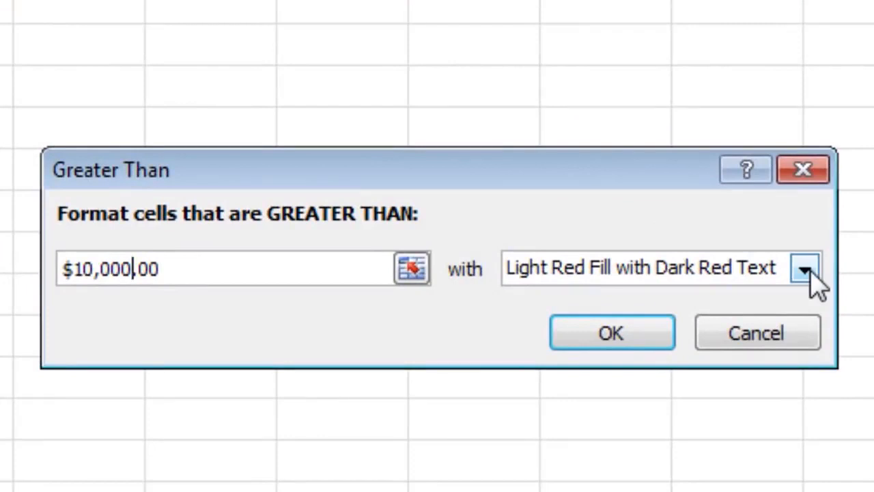
- Try the yellow fill, Light Red Fill, Red Border and Green Fill with Dark Green Text formats on the Greater Than rule
click(806, 271)
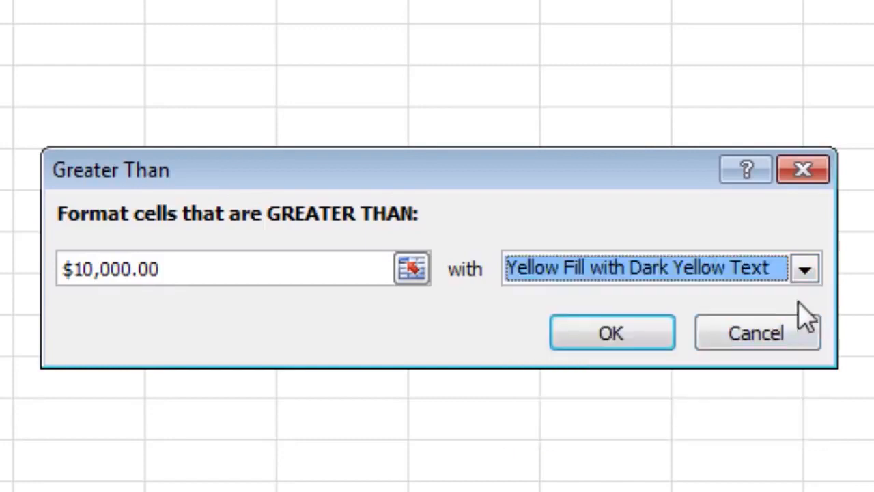
click(805, 272)
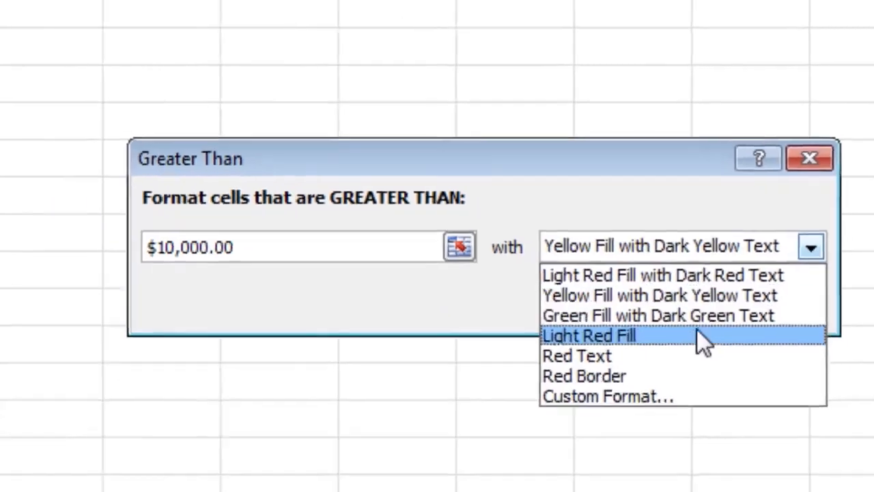
click(710, 367)
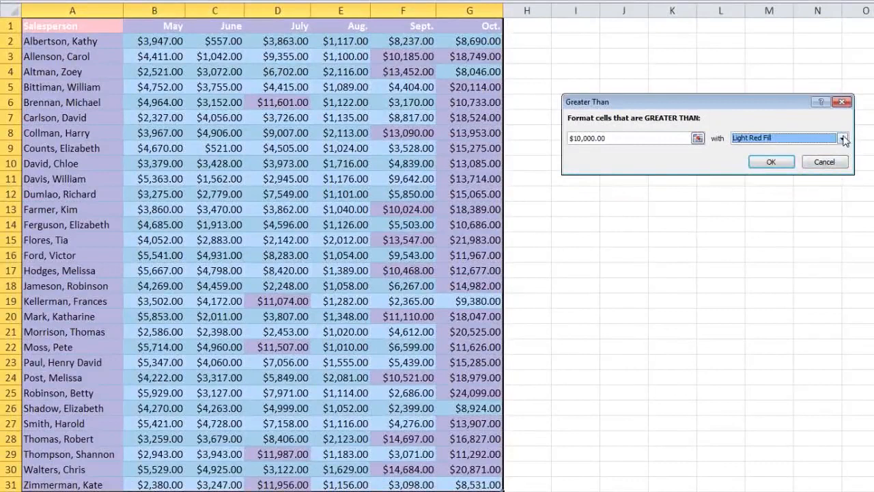
click(844, 139)
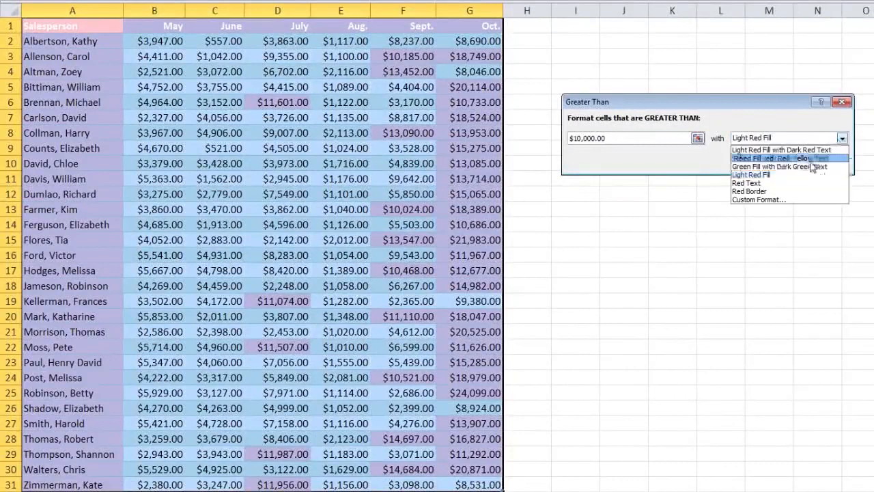
click(774, 194)
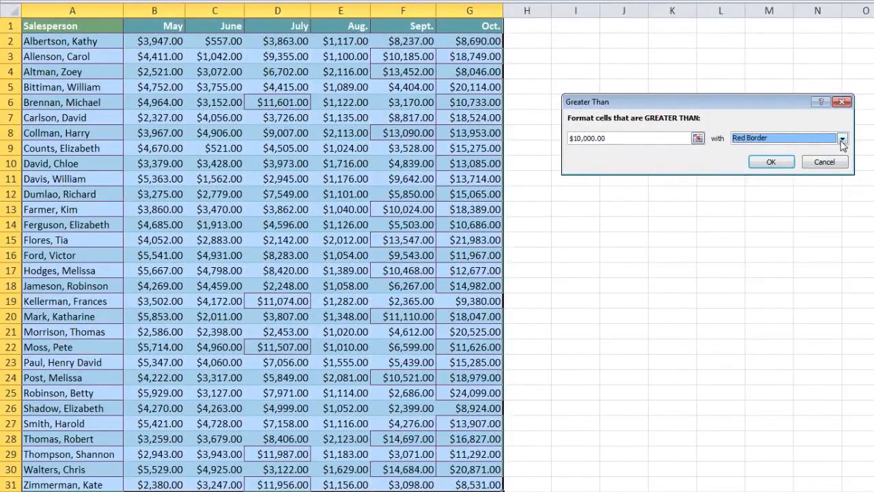
click(843, 140)
click(777, 167)
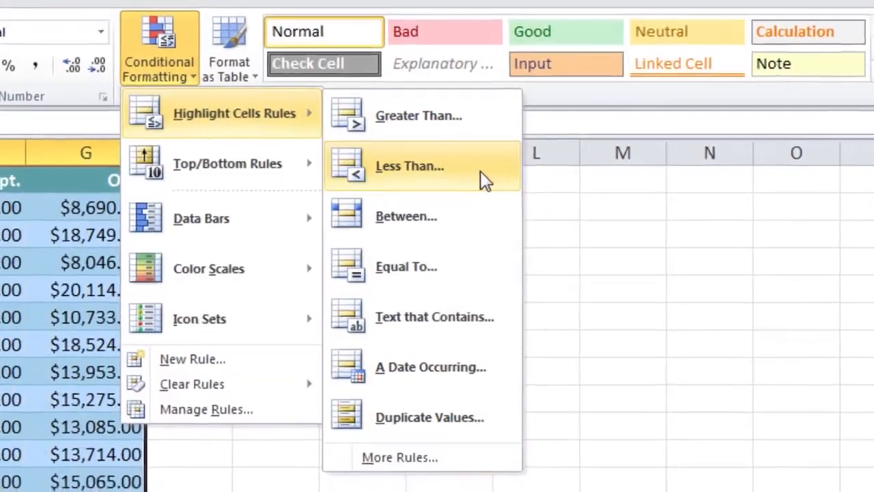
- Try a Less Than highlighting rule on the sales table with a threshold in the $14,000 range
click(497, 211)
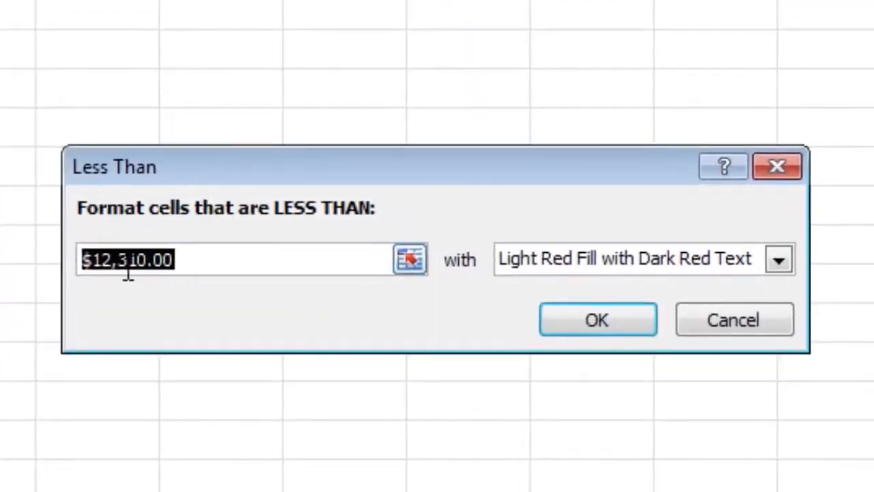
drag(113, 274, 99, 273)
text(14)
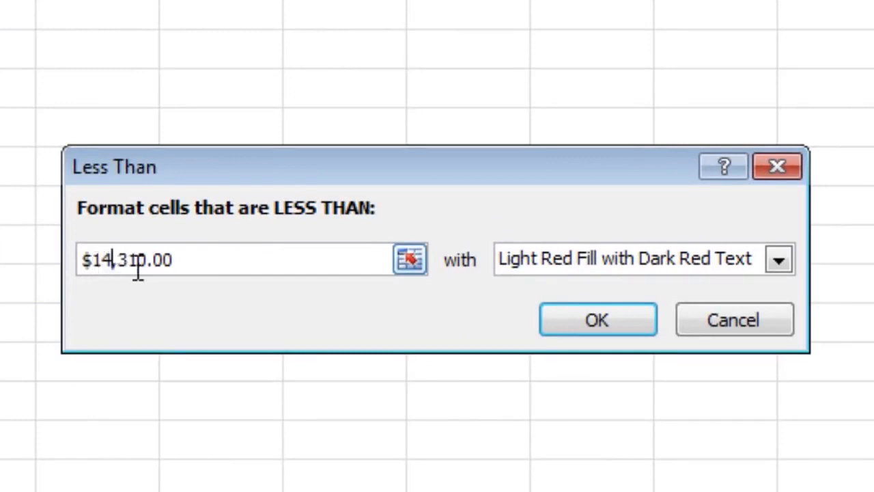
drag(131, 271, 125, 272)
text(0)
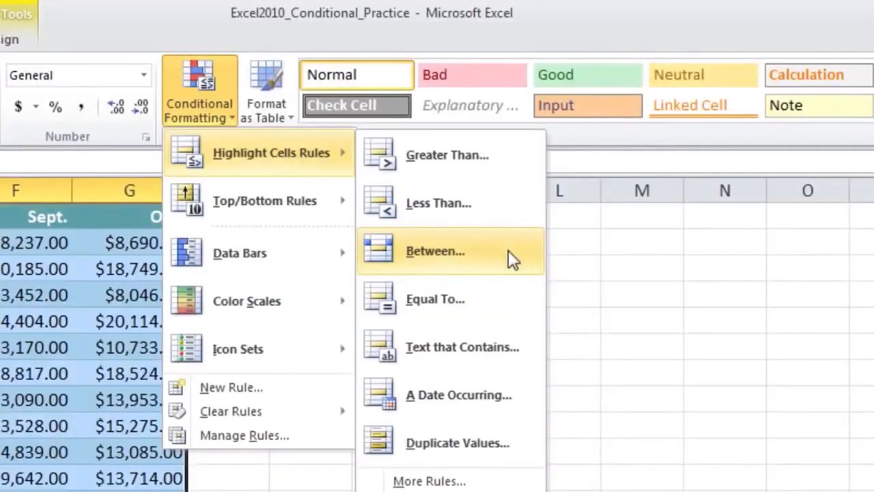
- Try a Between highlighting rule on the sales table with a lower limit of $3,416.00 and select the upper limit's thousands digit for editing
click(517, 258)
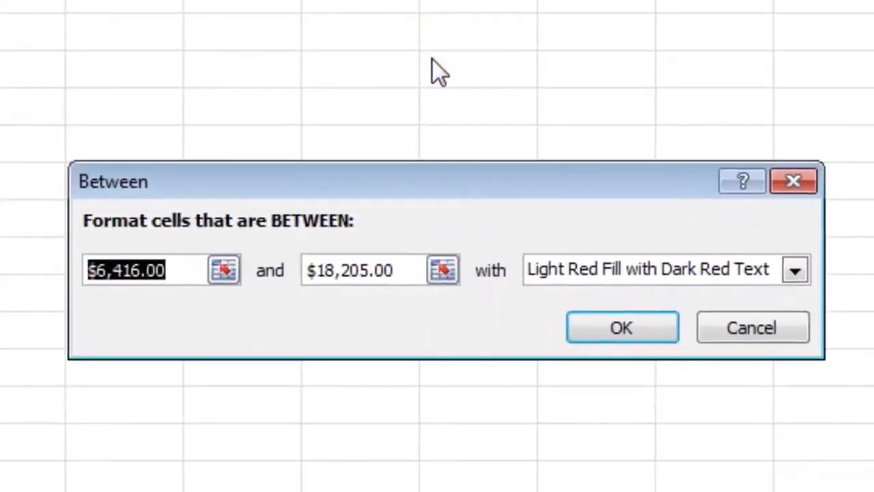
drag(108, 287, 101, 287)
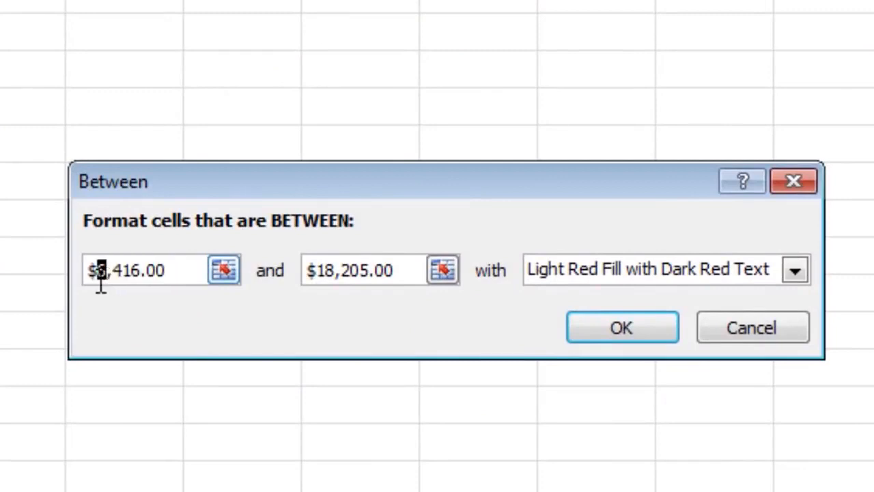
text(3)
drag(335, 273, 326, 275)
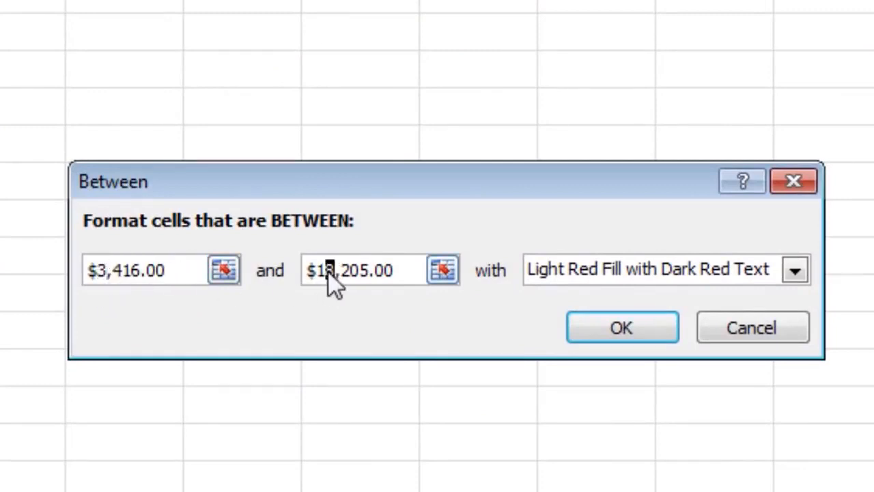
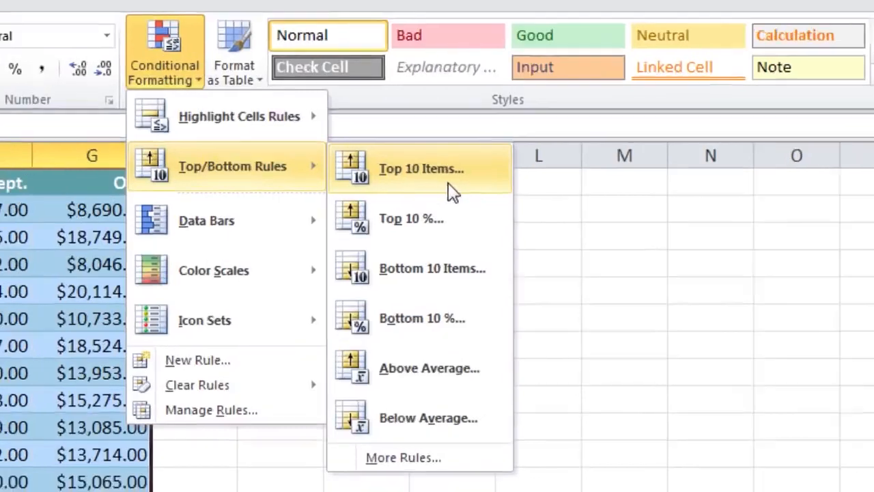
- Start a Top 10 Items rule for the sales table that covers the top 12 values
click(459, 210)
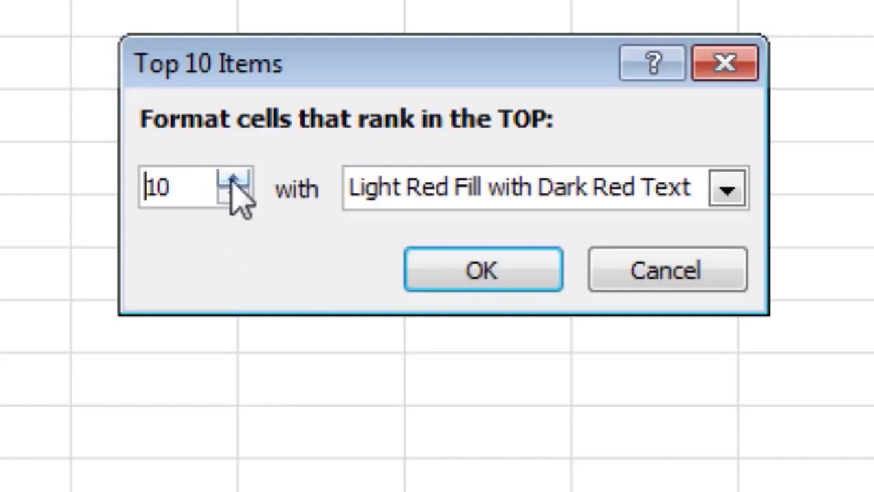
drag(172, 189, 127, 195)
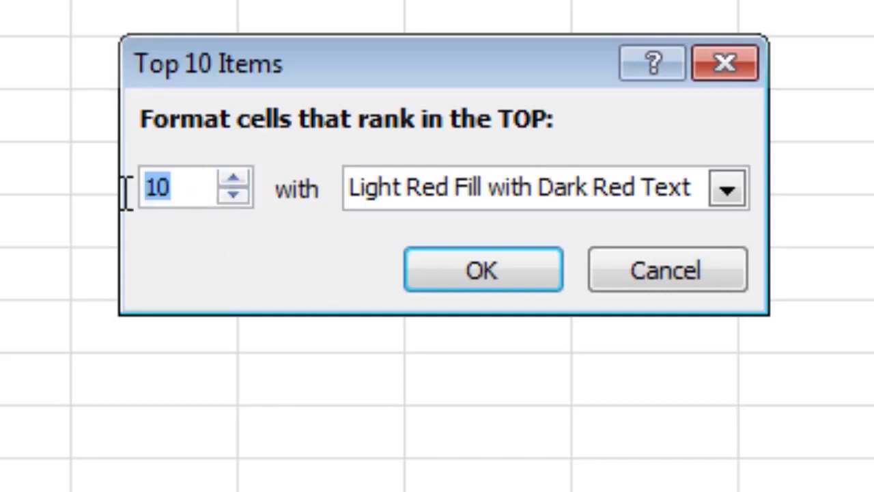
text(5)
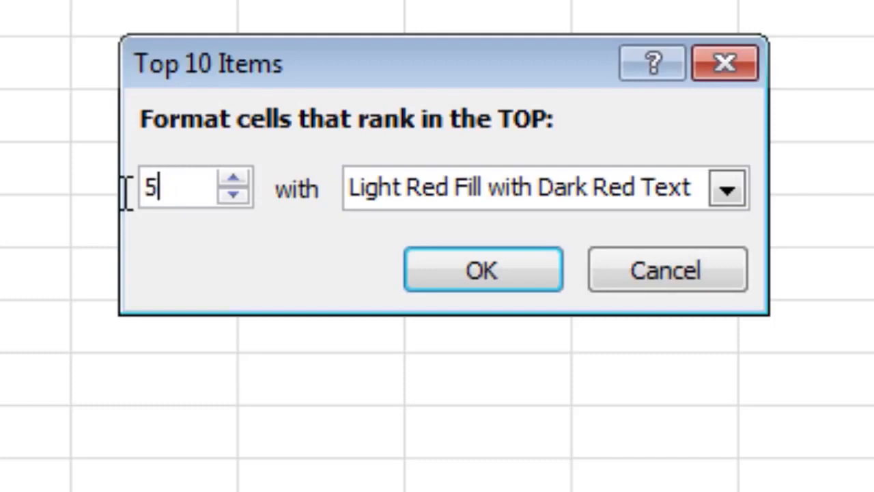
key(BackSpace)
text(12)
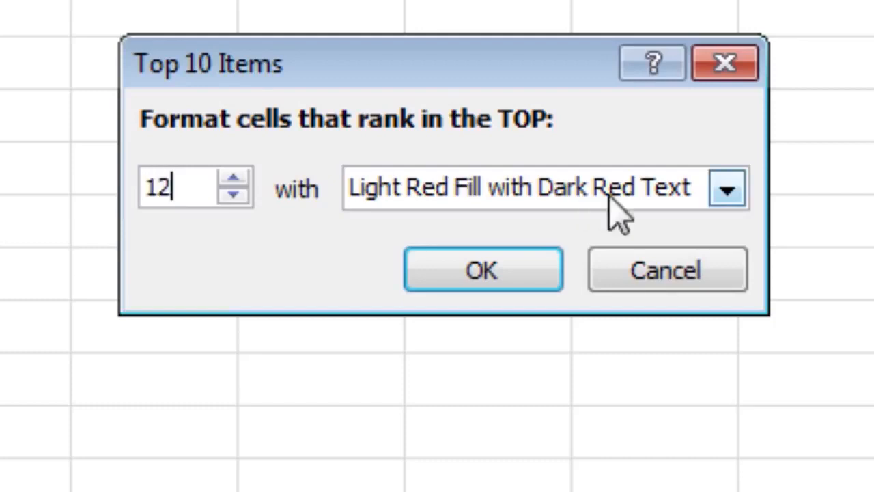
- Try the Light Red Fill, Yellow Fill with Dark Yellow Text and Green Fill with Dark Green Text formats on the top items rule
click(728, 196)
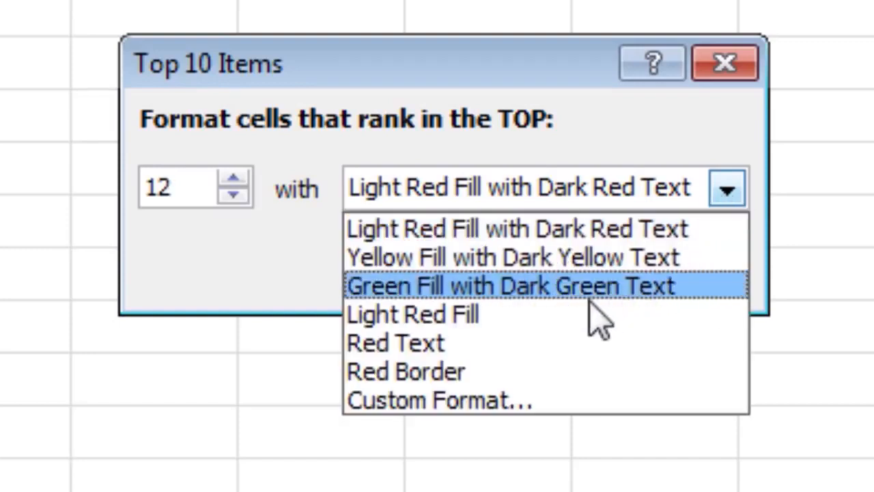
click(560, 321)
click(726, 195)
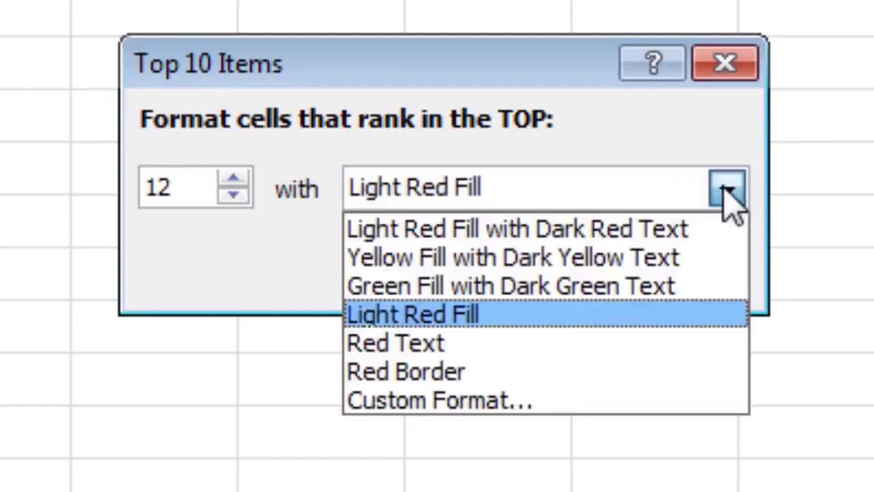
click(587, 257)
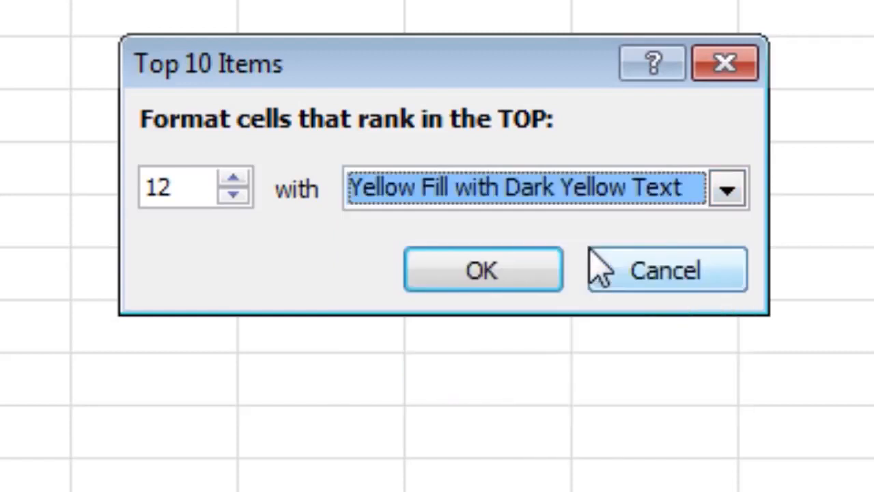
click(727, 198)
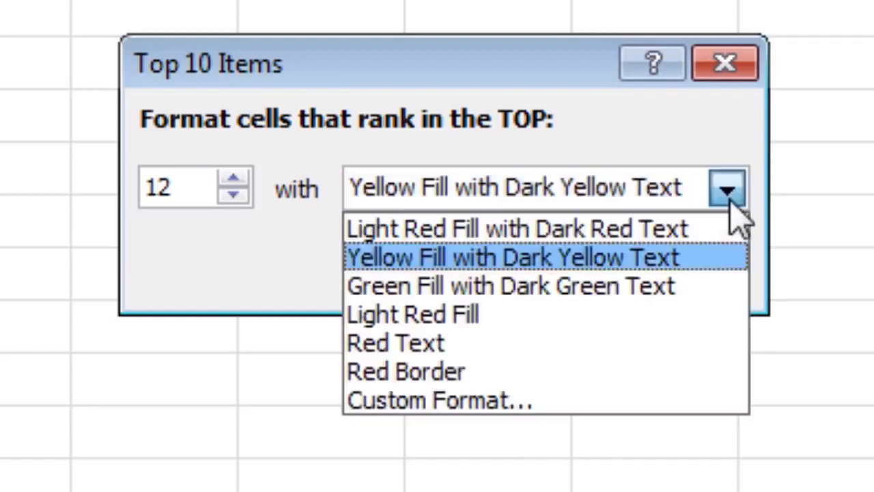
click(635, 290)
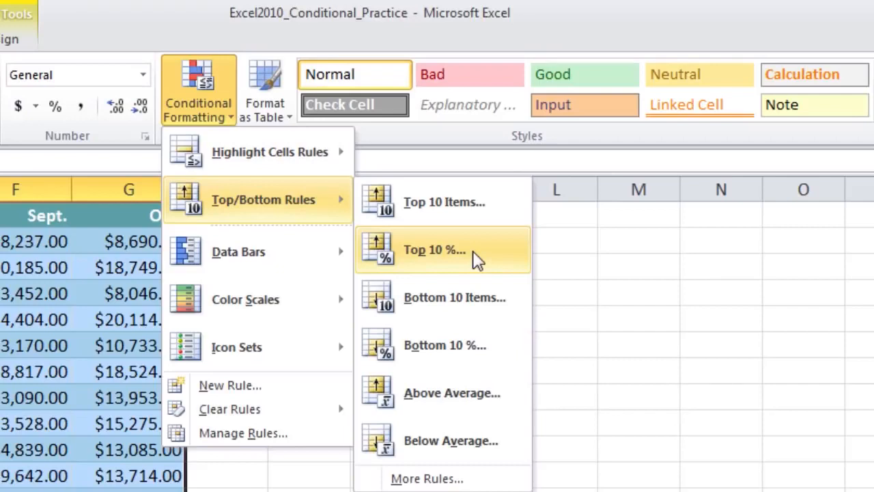
- Look at the settings of the Top 10 %, Bottom 10 Items and Bottom 10 % rules for the sales table
click(475, 258)
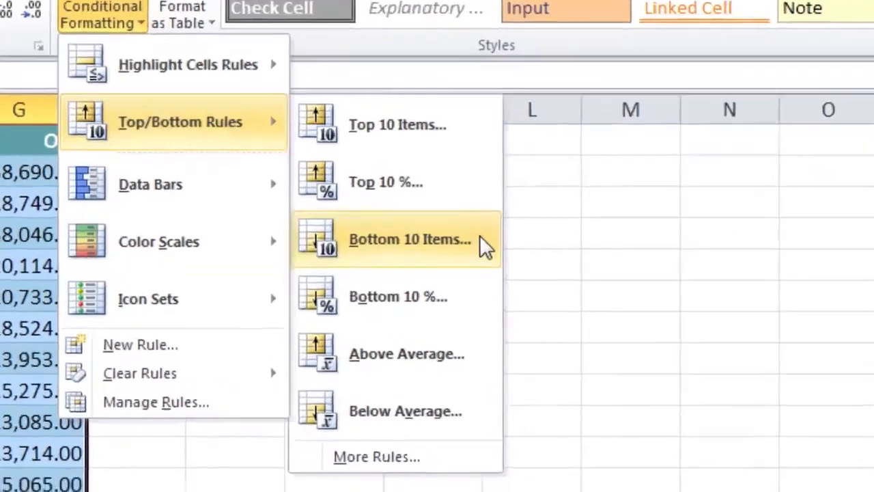
click(514, 300)
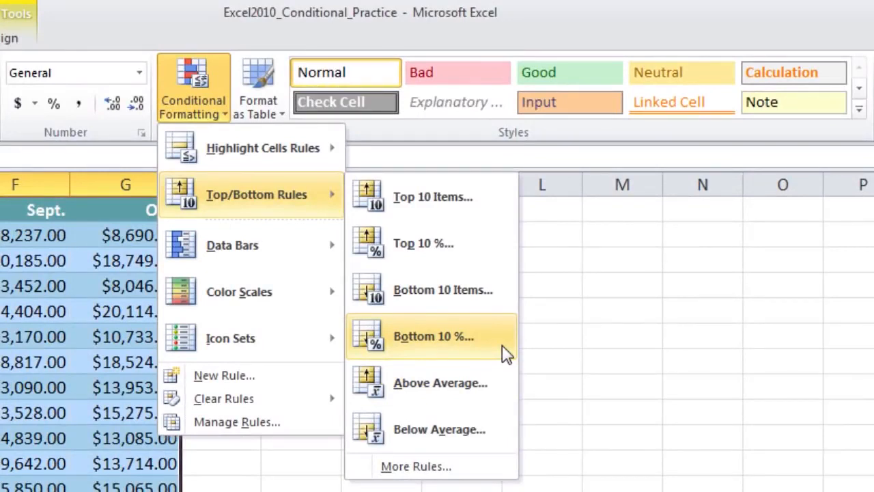
click(506, 353)
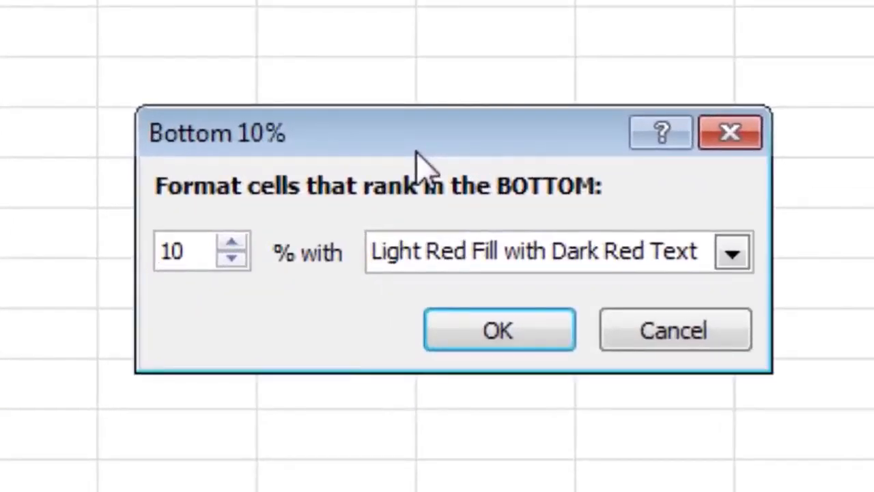
click(166, 264)
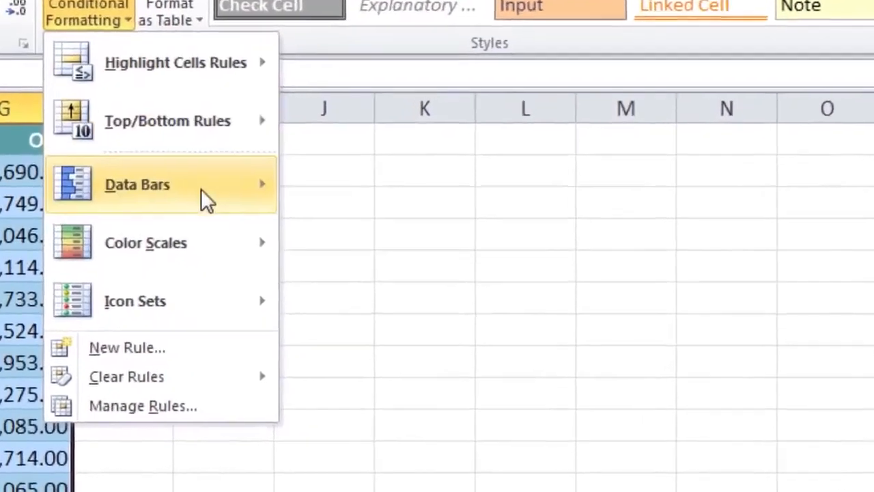
- Look through the conditional formatting options for Data Bars, Color Scales and Icon Sets
mouse_move(289, 259)
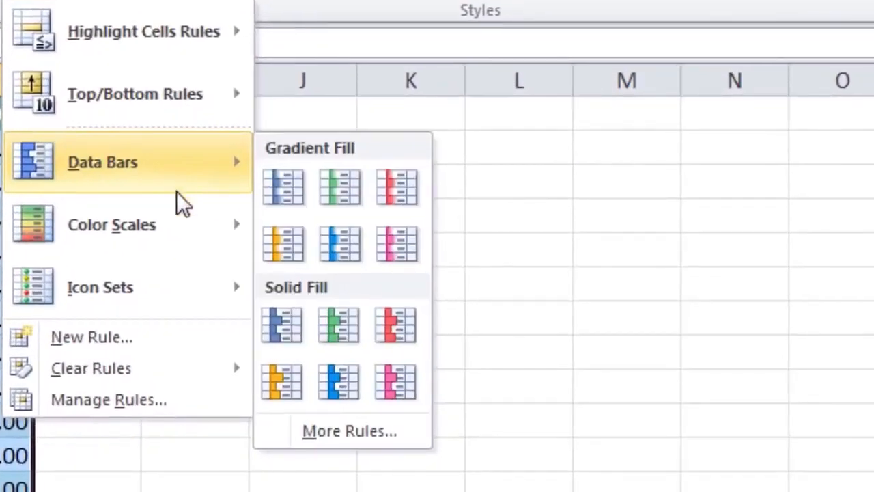
mouse_move(180, 275)
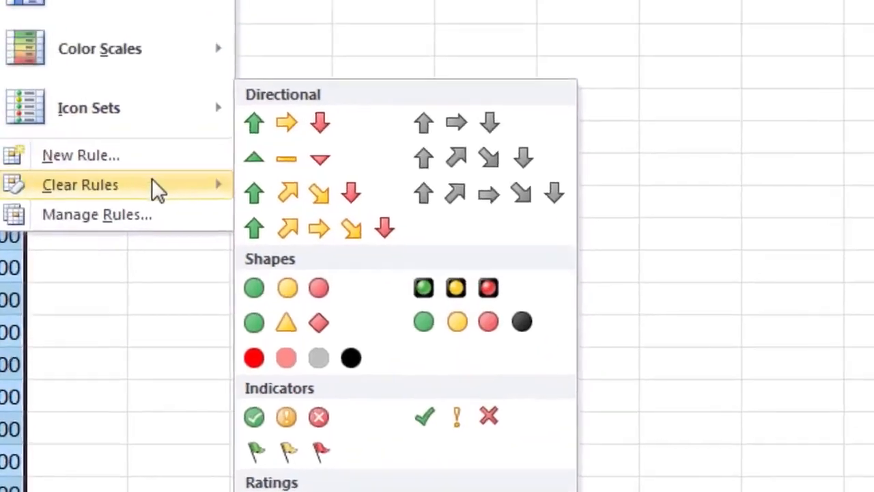
mouse_move(137, 95)
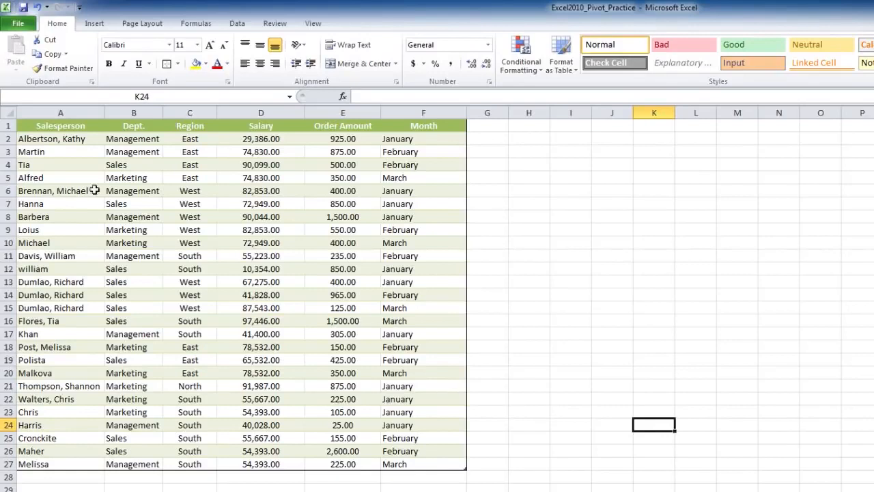
- Create a PivotTable on a new worksheet from the whole salesperson table (A1:F27)
click(95, 23)
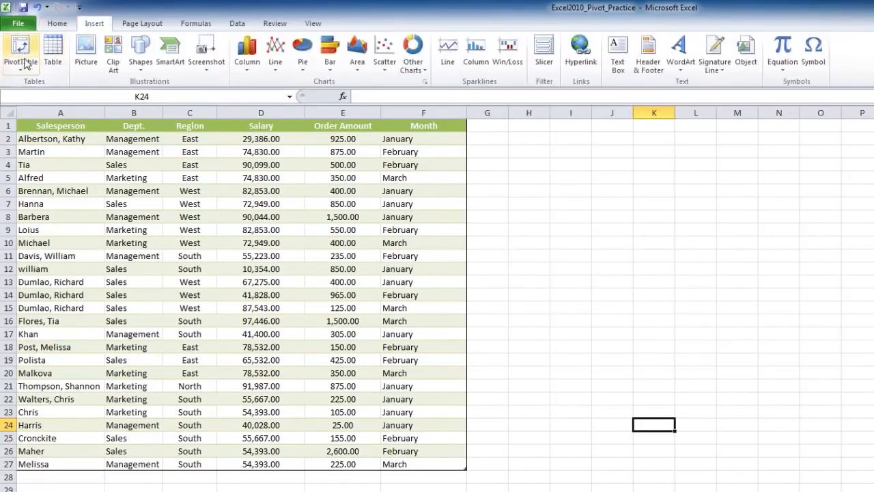
click(20, 126)
click(33, 126)
drag(42, 130, 441, 461)
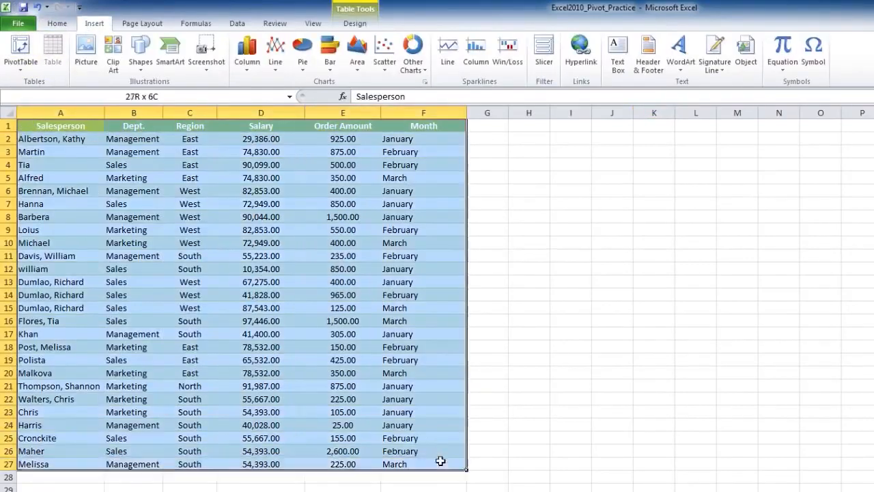
click(21, 50)
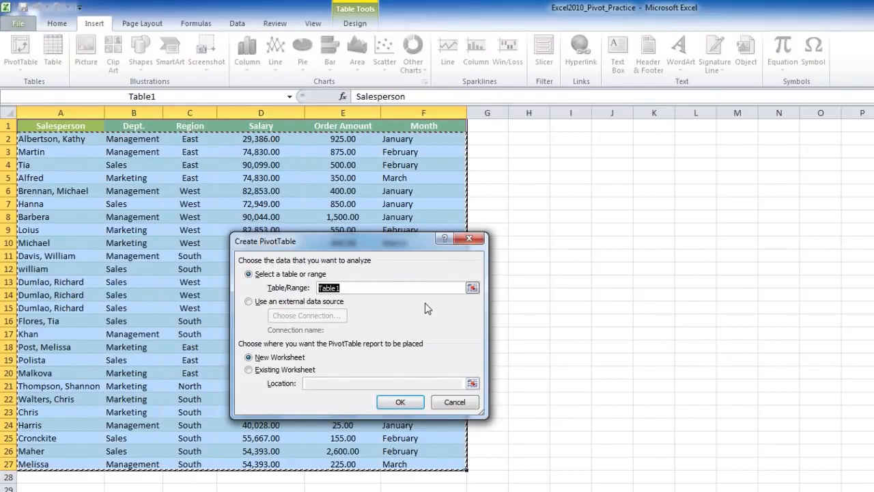
click(286, 370)
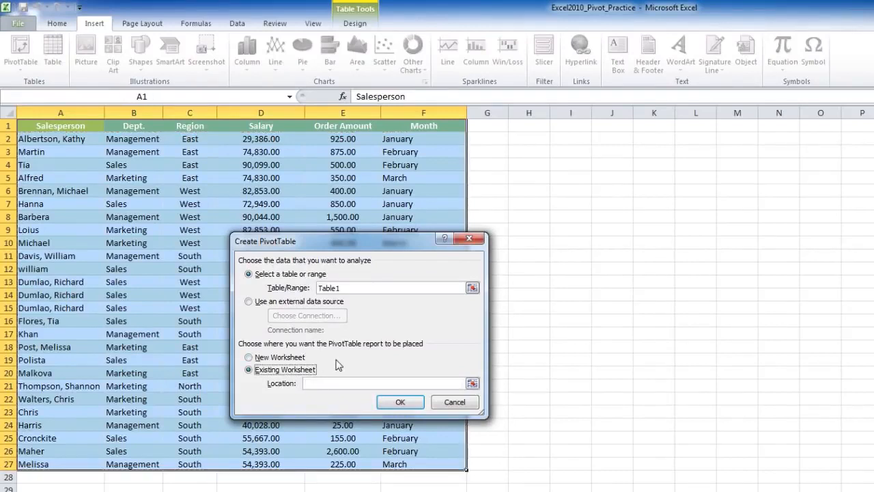
click(290, 359)
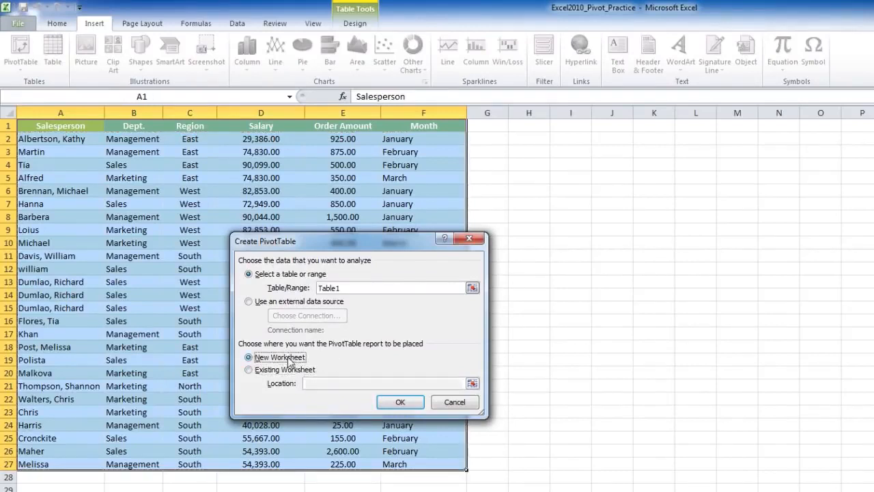
click(400, 402)
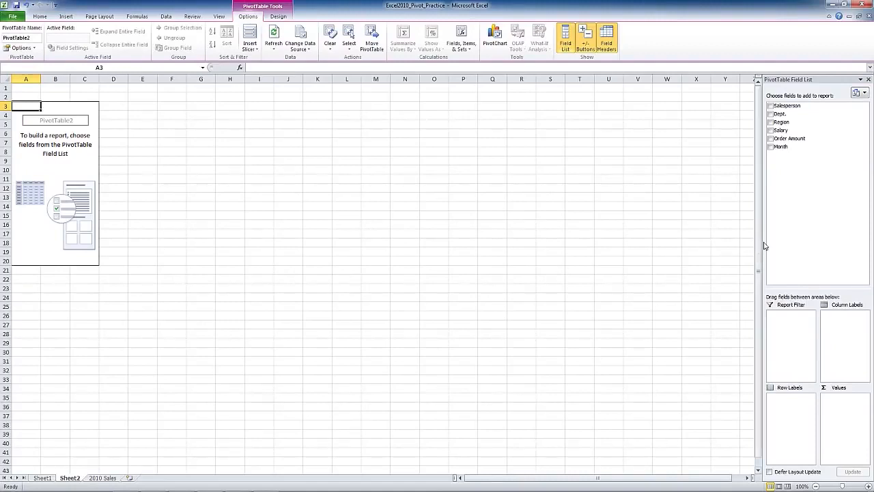
- Widen the PivotTable field list and add the Dept. and Salary fields to the report
drag(765, 244, 363, 253)
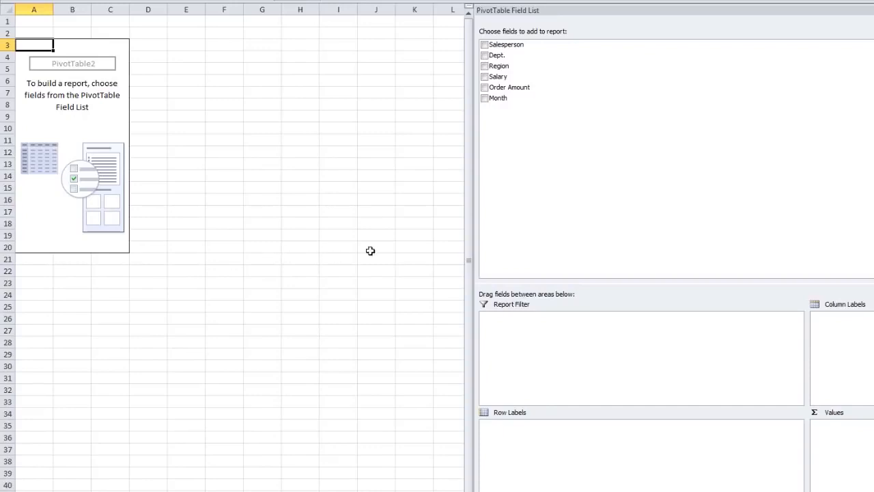
click(485, 56)
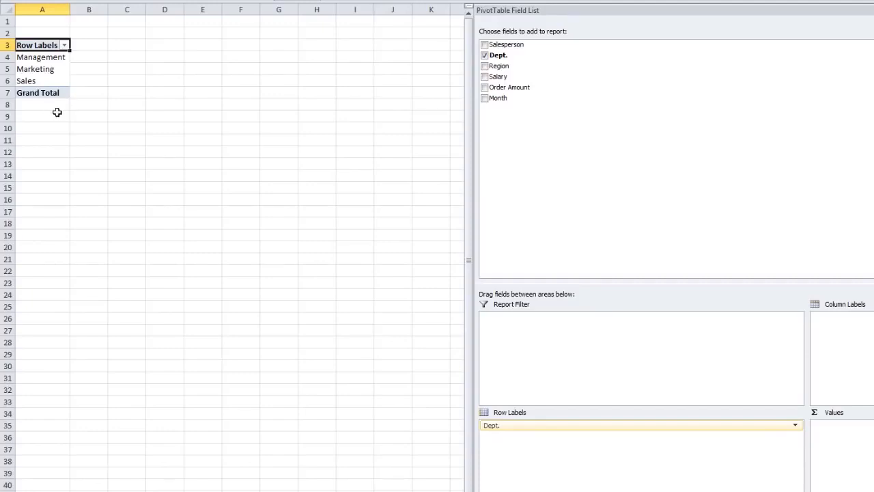
click(484, 77)
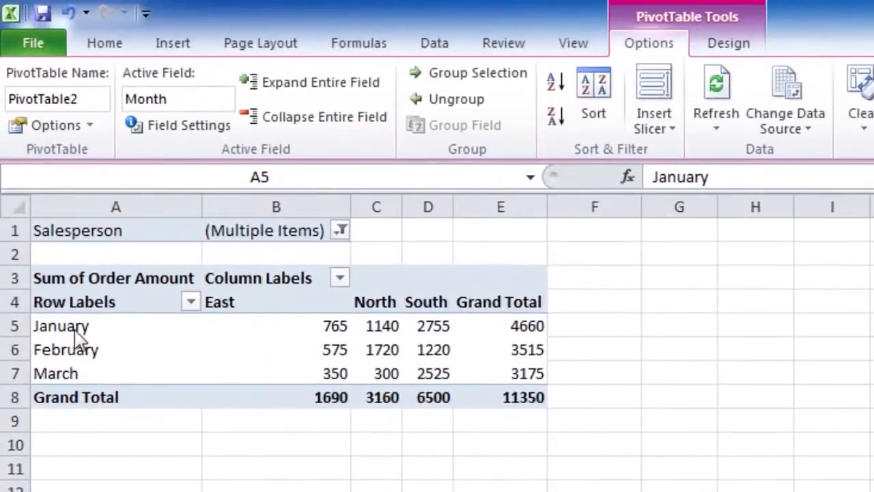
- Insert a clustered column PivotChart from the monthly order amount PivotTable and place it below the table, around rows 11 to 25
click(75, 331)
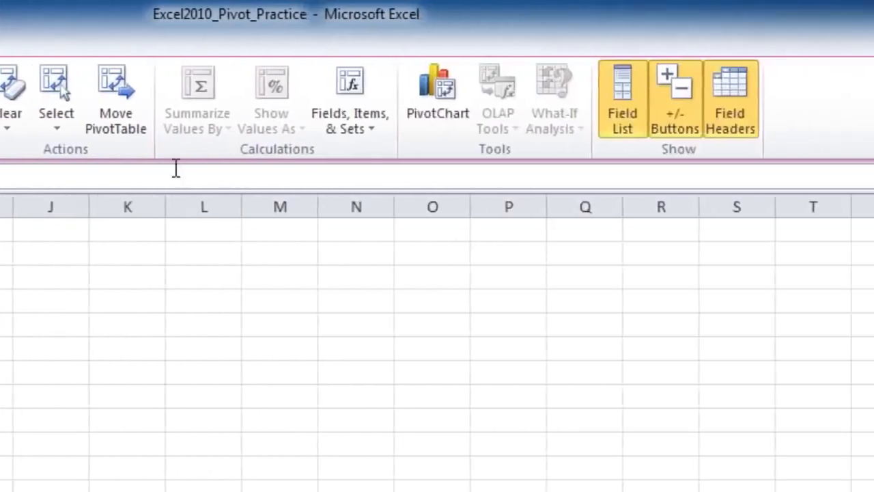
click(431, 116)
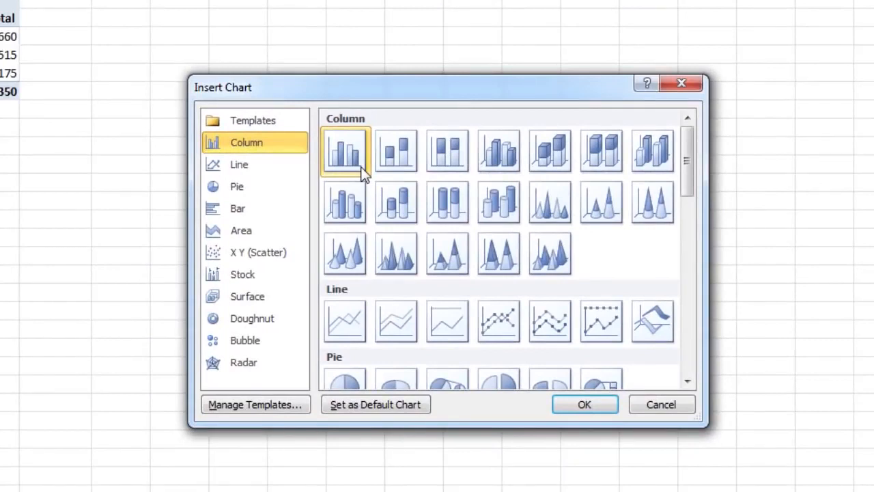
click(584, 404)
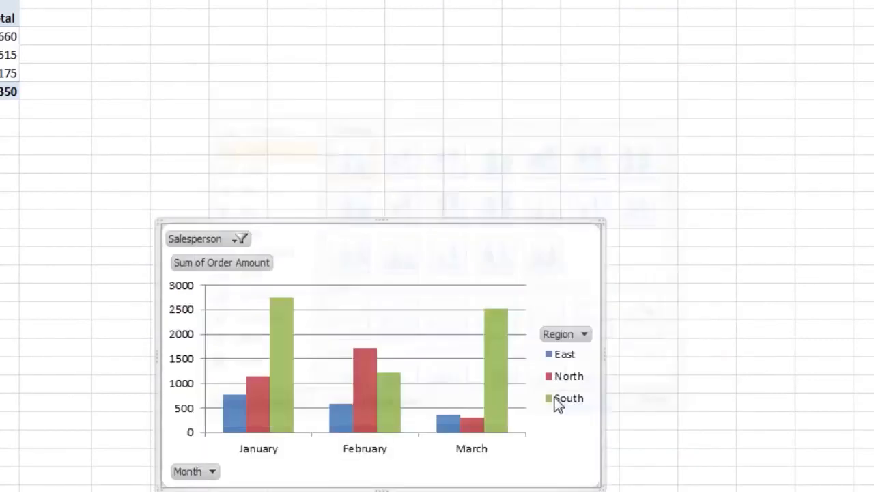
drag(398, 252, 0, 172)
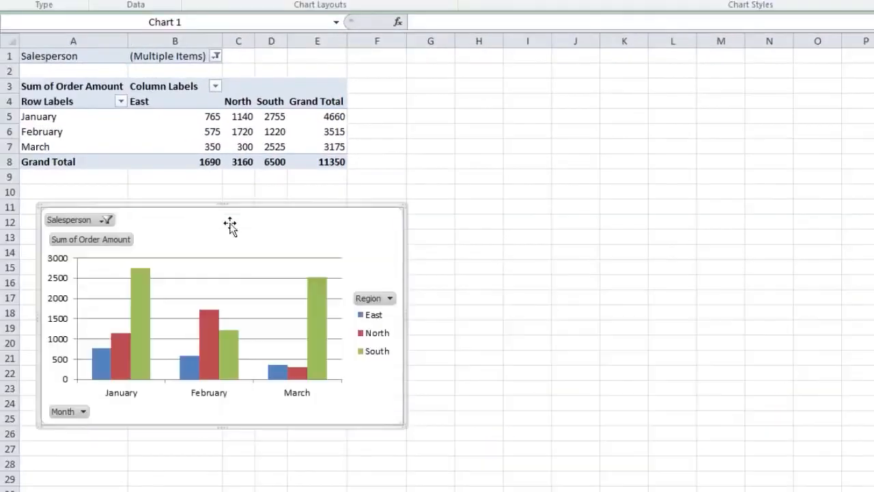